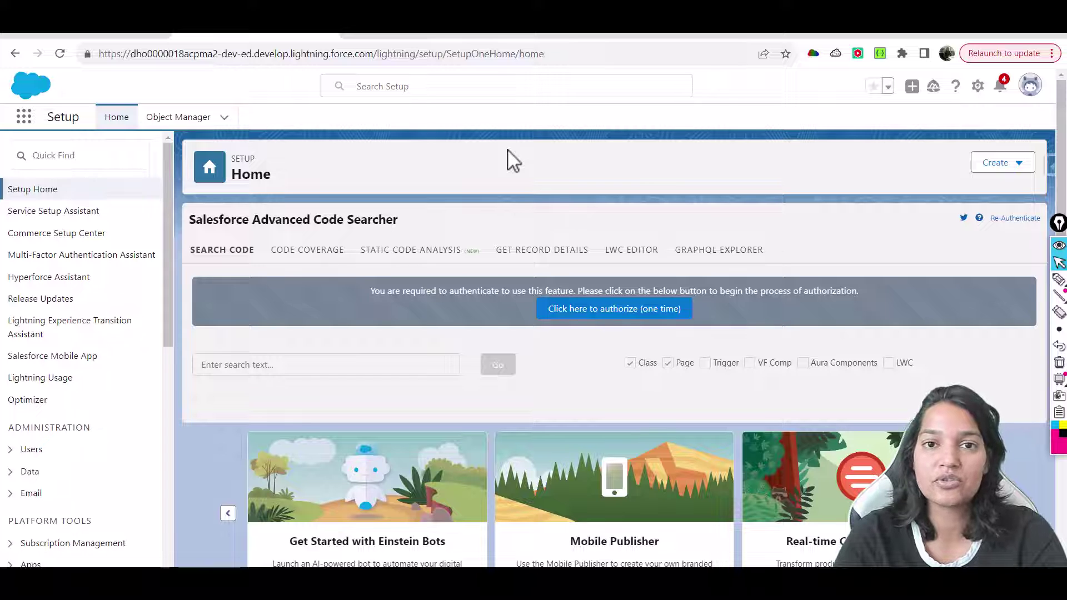
# - Open the System Administrator user's detail page from the All Users list via Quick Find
pyautogui.click(34, 158)
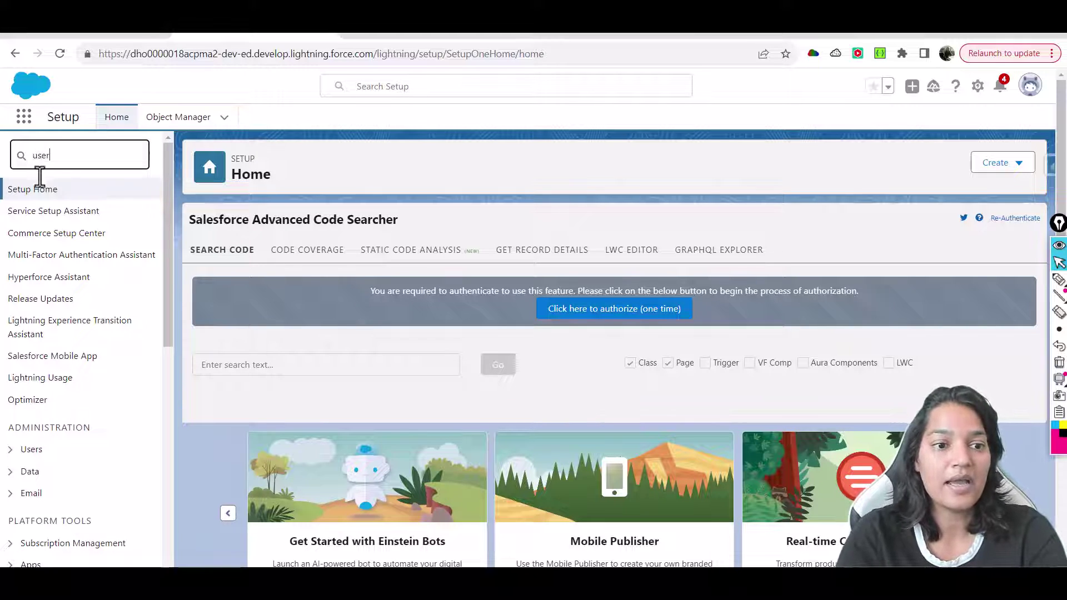
pyautogui.click(45, 365)
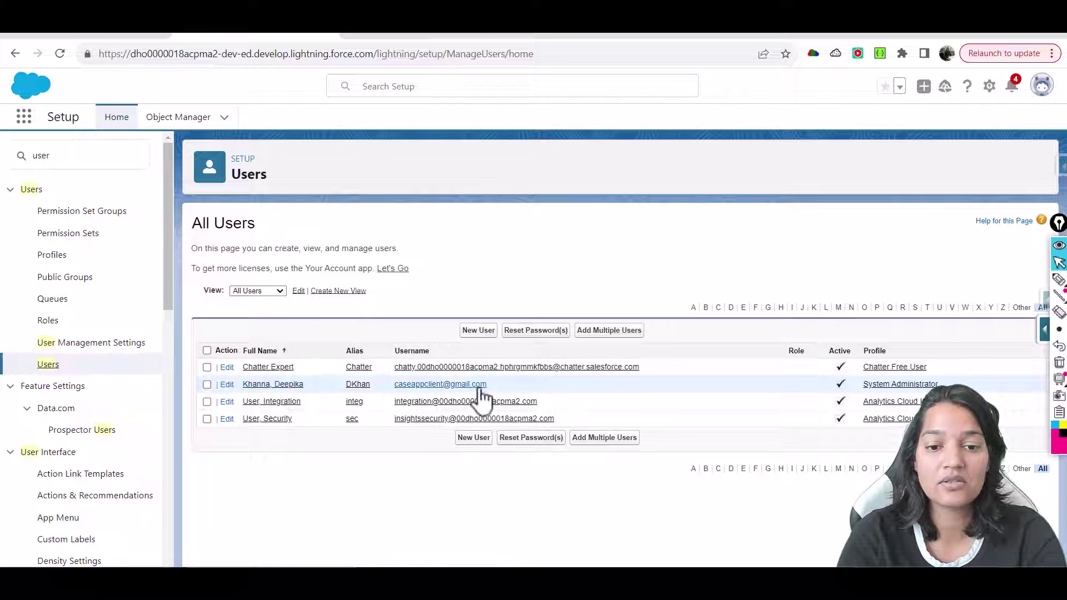
pyautogui.click(266, 387)
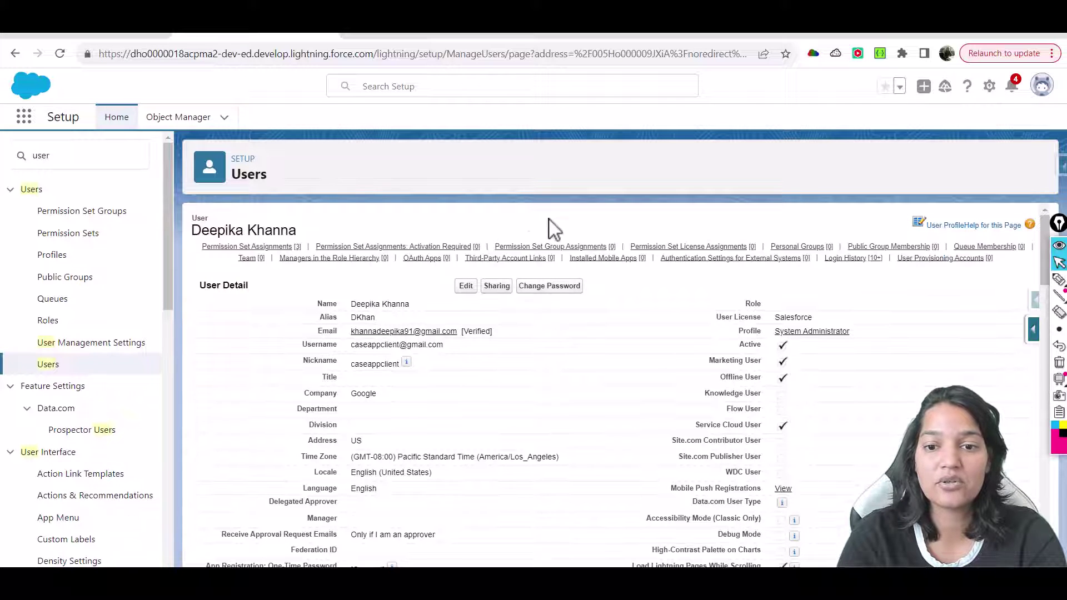
# - Assign the Standard Einstein Activity Capture User permission set license to the administrator and save
pyautogui.click(697, 257)
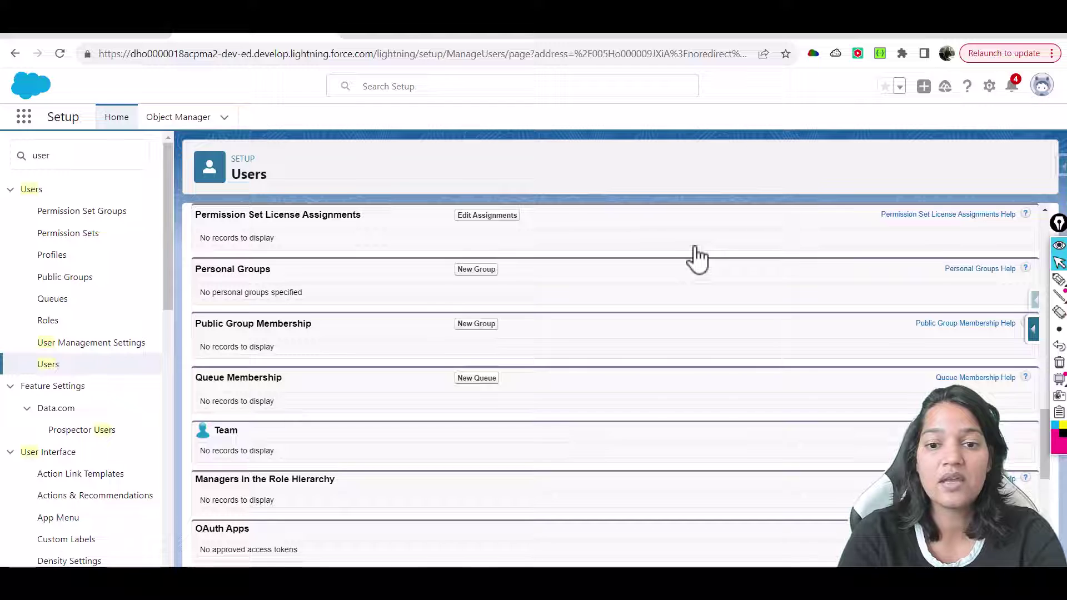
pyautogui.click(508, 220)
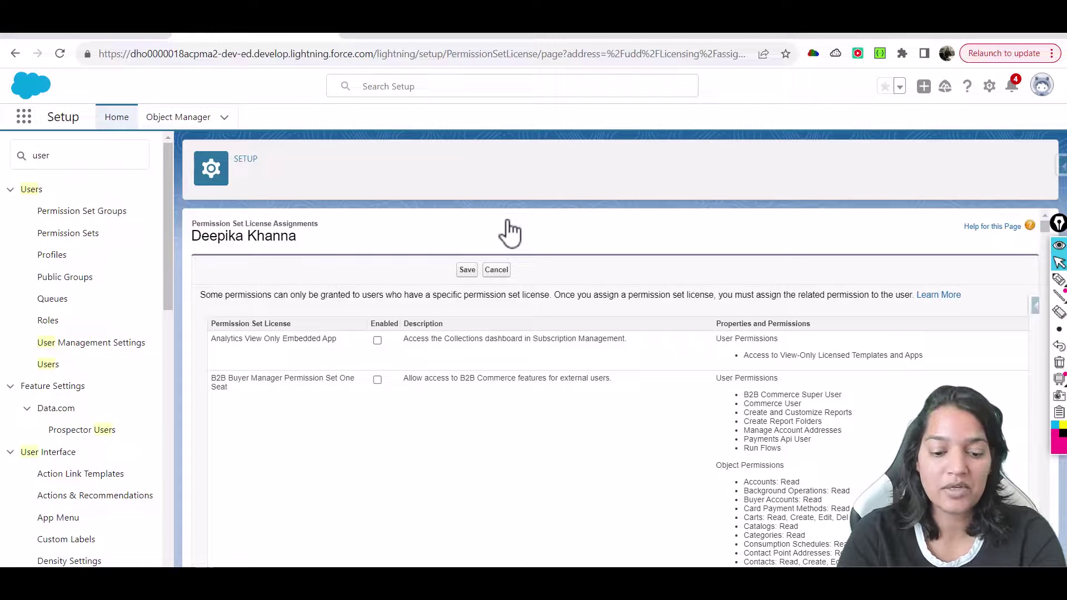
pyautogui.hotkey('ctrl', 'f')
pyautogui.write('Eins')
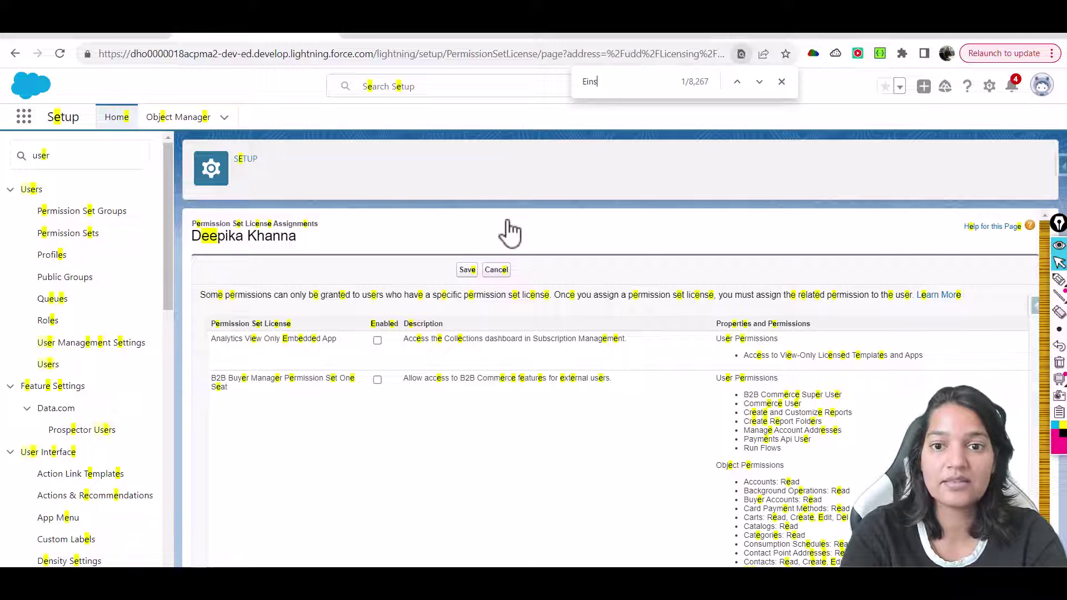
pyautogui.write('tein Ac')
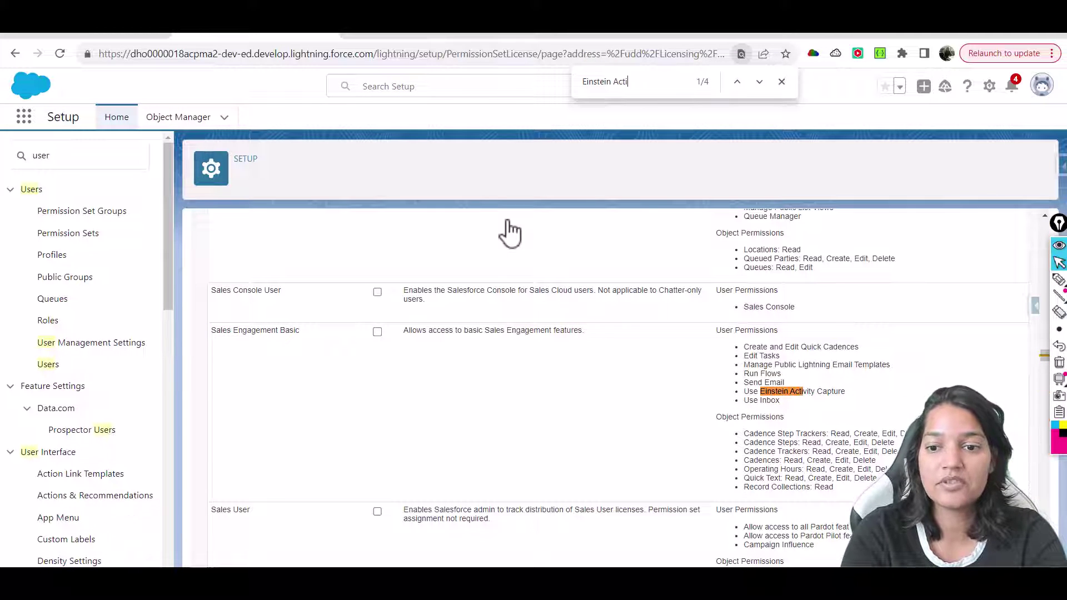
pyautogui.write('ti')
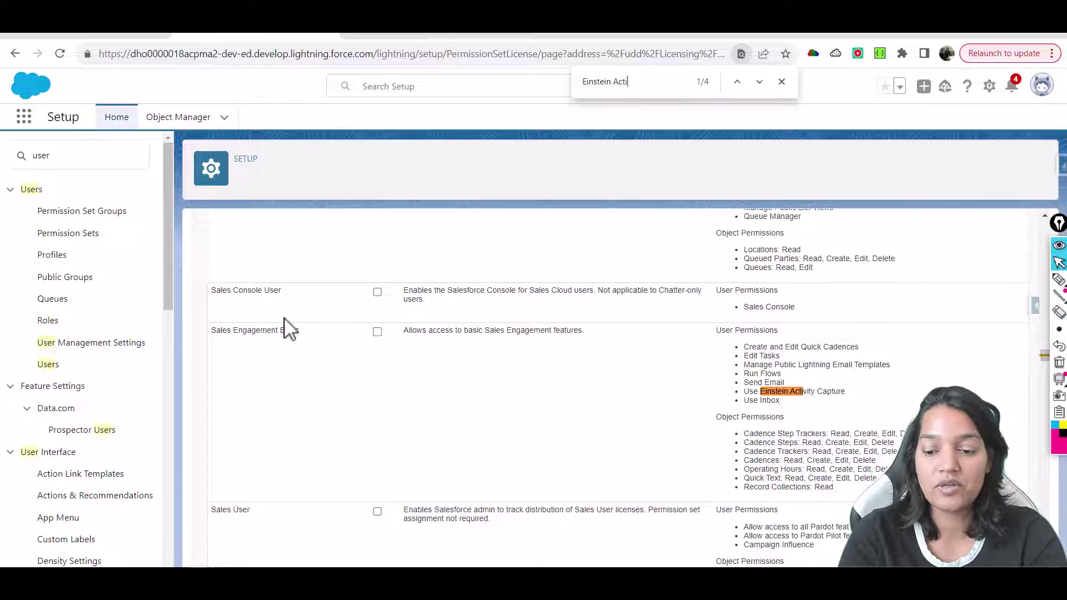
pyautogui.press('Return')
pyautogui.press('Return')
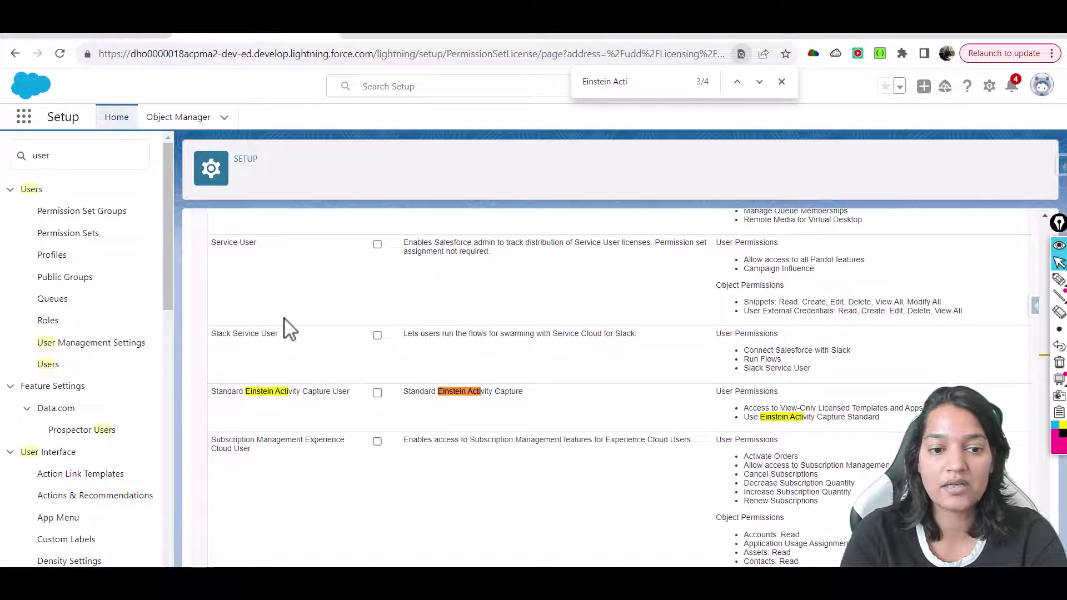
pyautogui.click(377, 394)
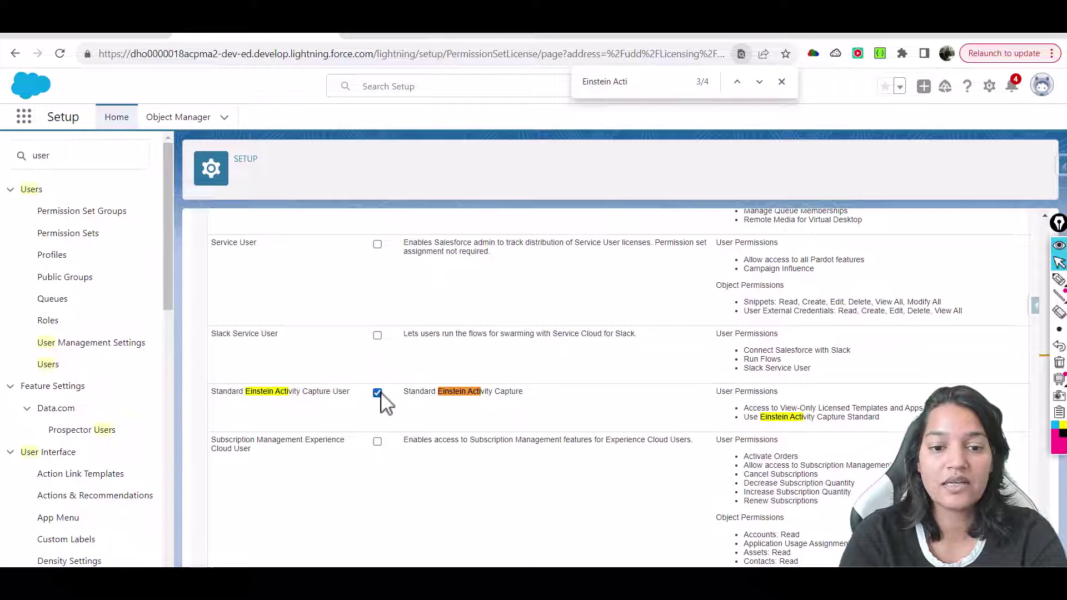
pyautogui.moveTo(211, 391); pyautogui.dragTo(361, 399)
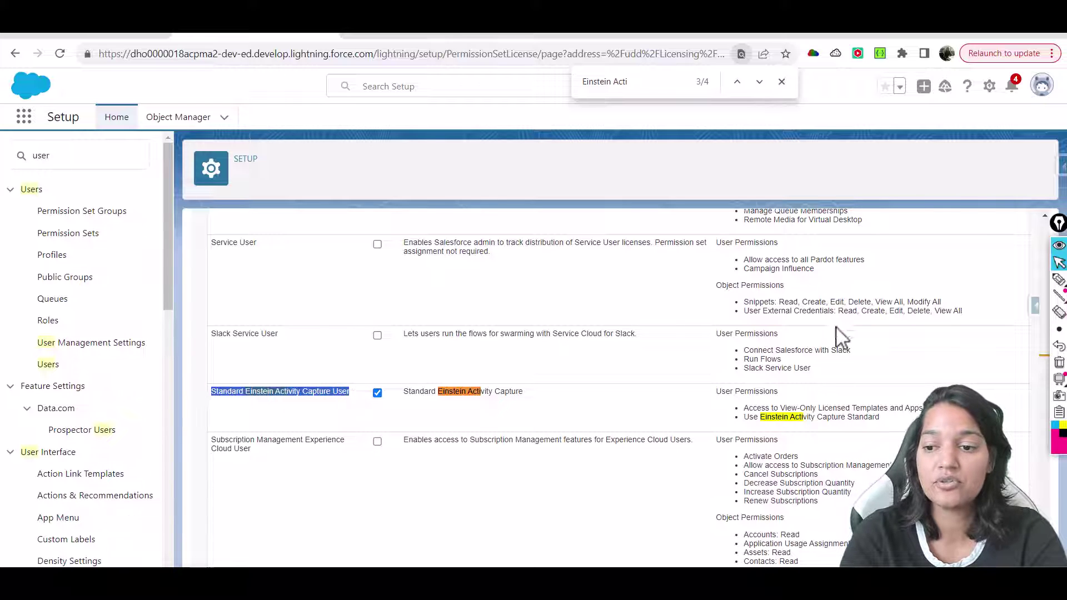
pyautogui.scroll(20, 1036, 311)
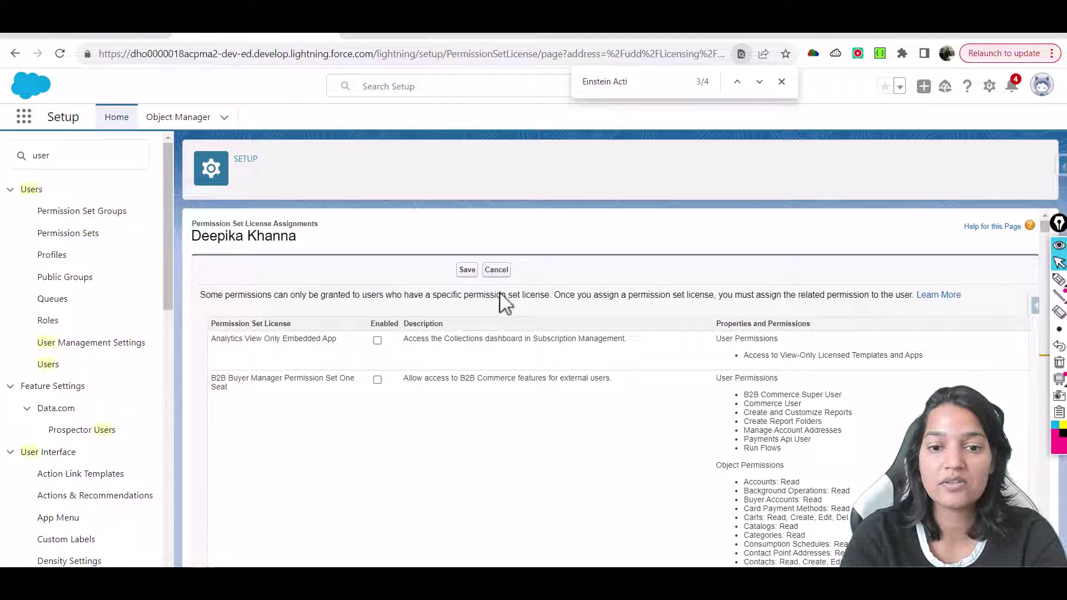
pyautogui.click(467, 271)
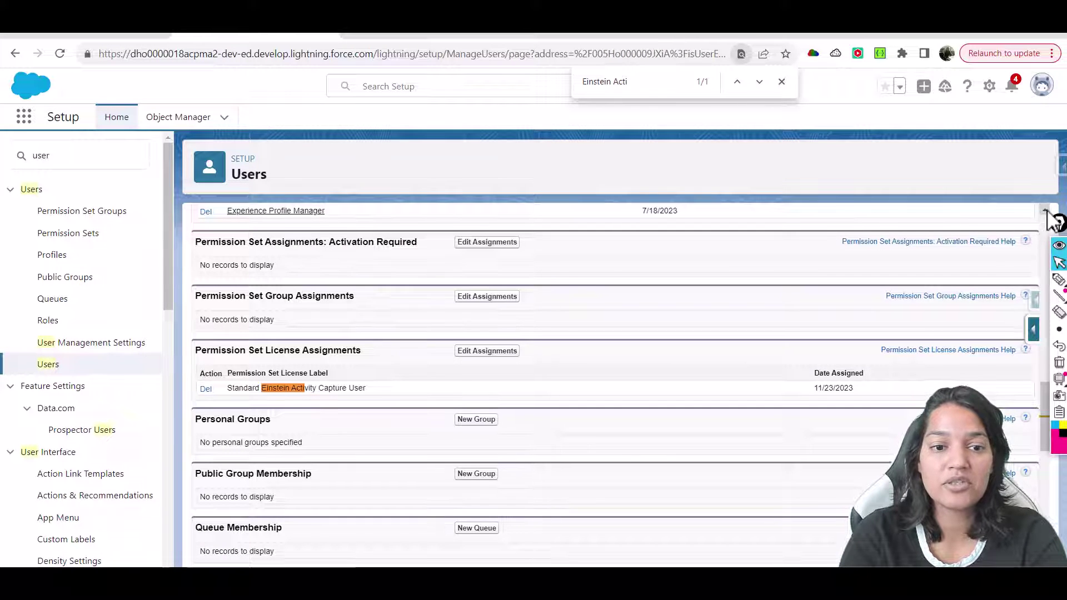
# - Move Standard Einstein Activity Capture into the user's enabled permission sets and save
pyautogui.scroll(3, 1046, 217)
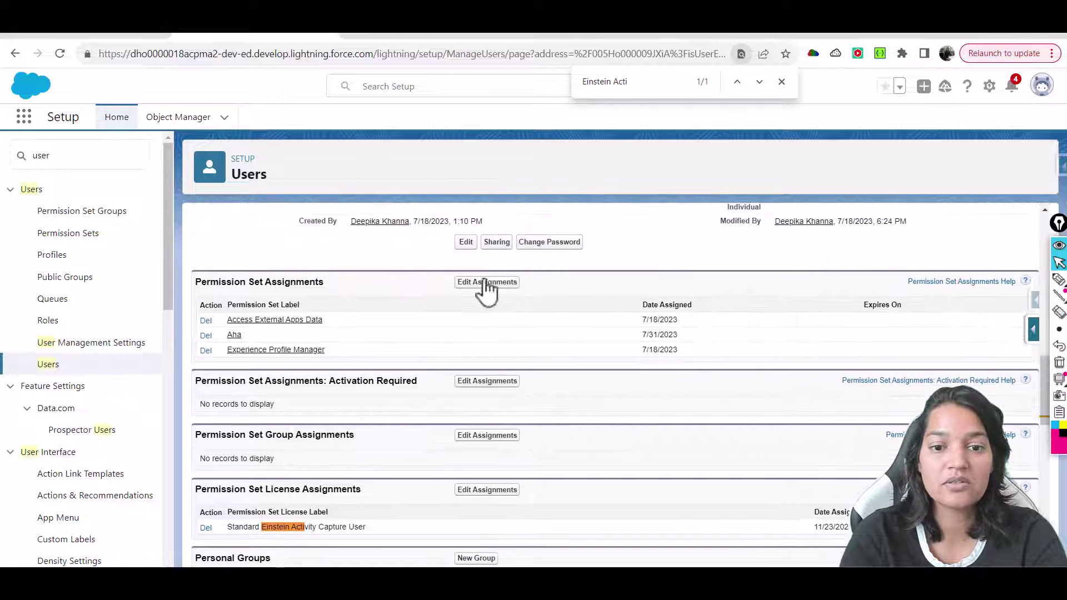
pyautogui.click(486, 284)
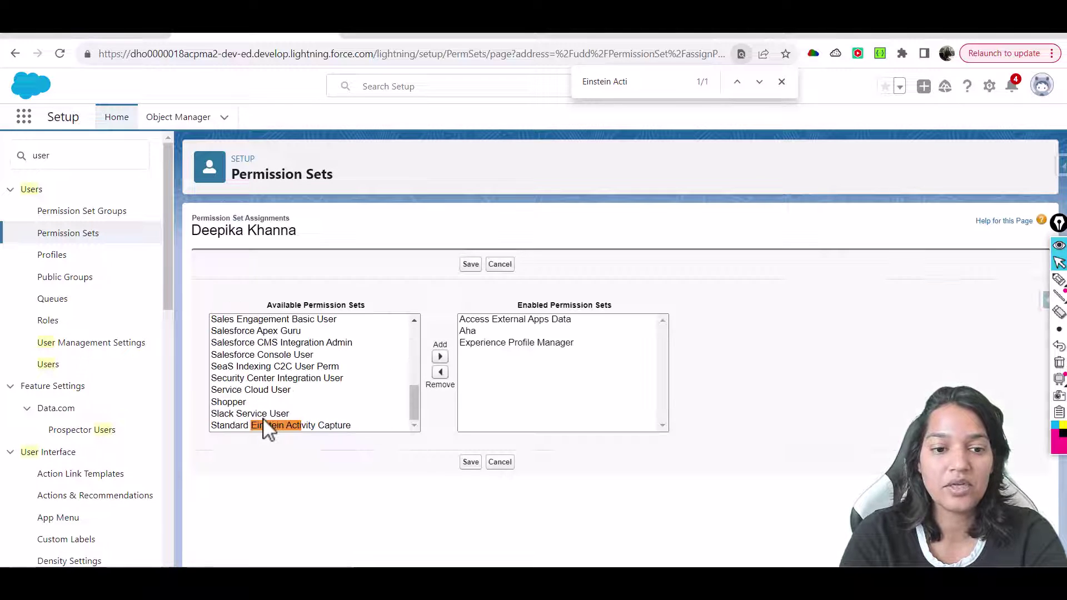
pyautogui.click(259, 424)
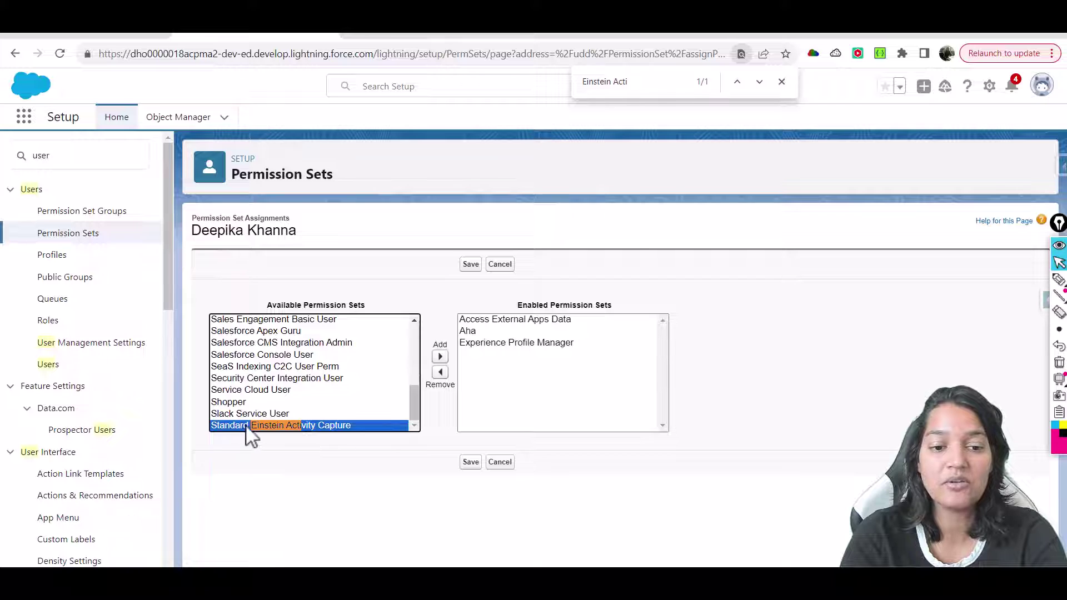
pyautogui.click(440, 356)
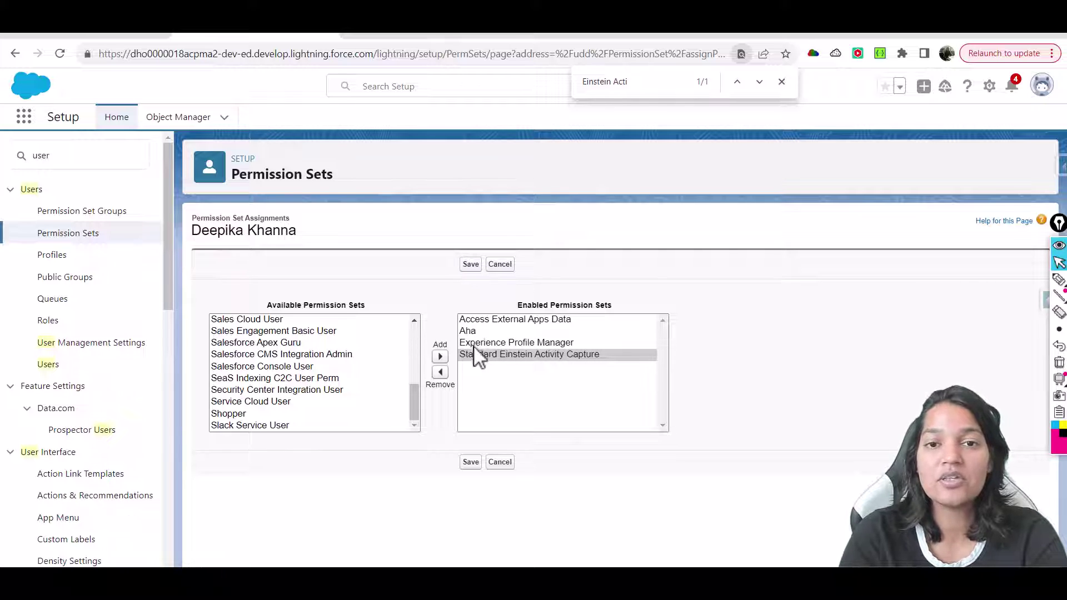
pyautogui.click(471, 265)
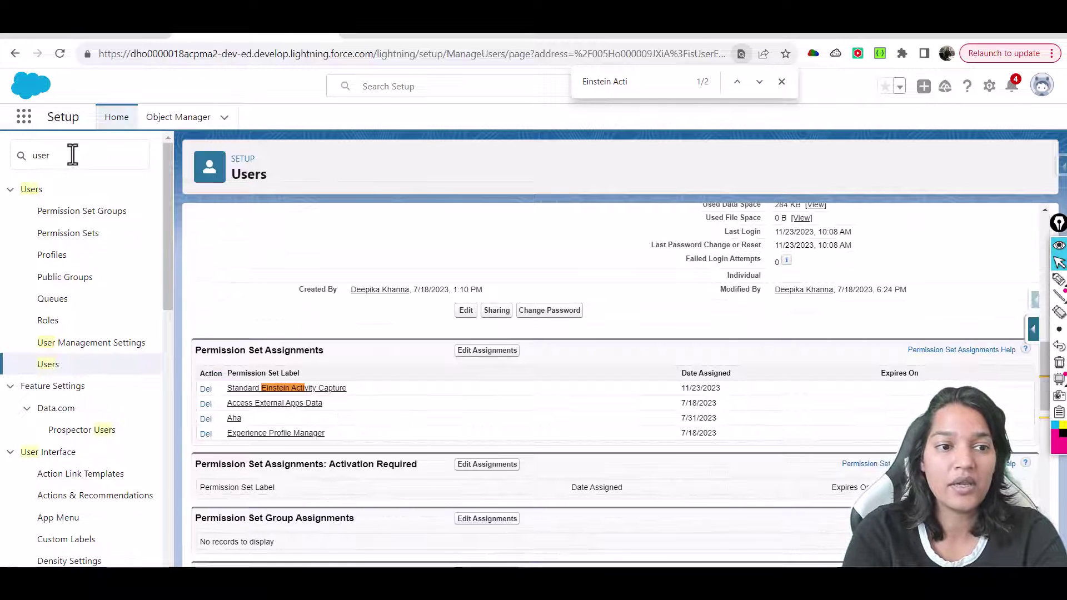
# - Find and open Einstein Activity Capture Settings with a Quick Find search for 'einst'
pyautogui.click(72, 155)
pyautogui.press('BackSpace')
pyautogui.press('BackSpace')
pyautogui.press('BackSpace')
pyautogui.press('BackSpace')
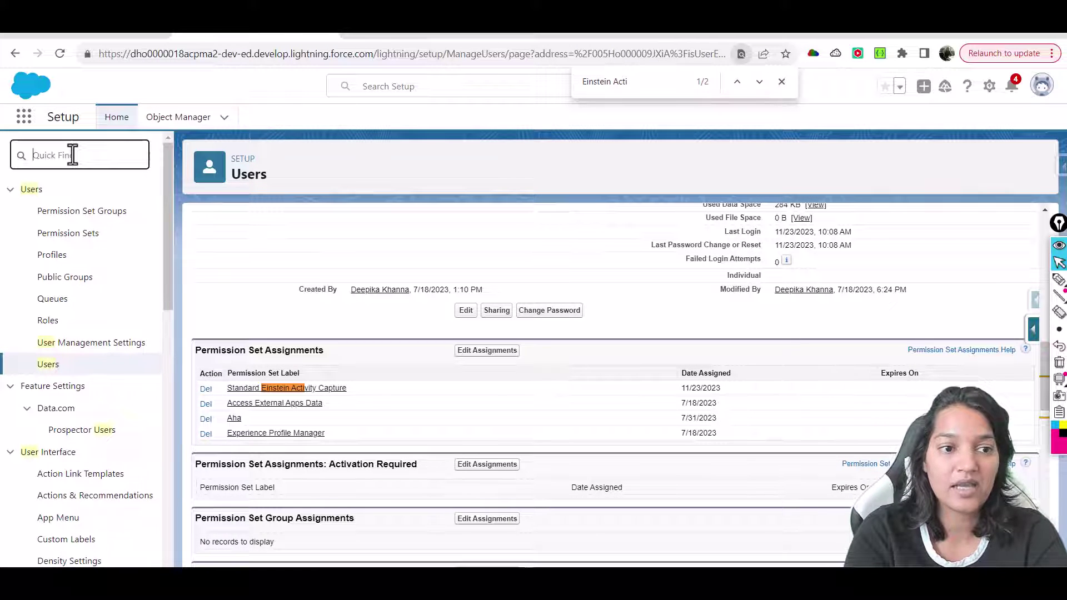
pyautogui.write('einste')
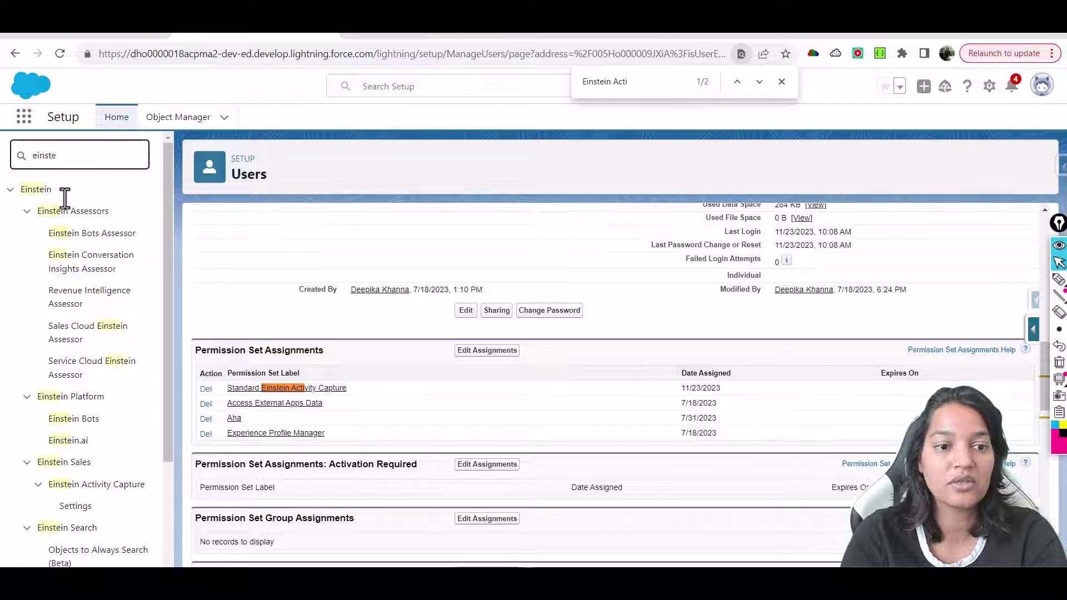
pyautogui.press('BackSpace')
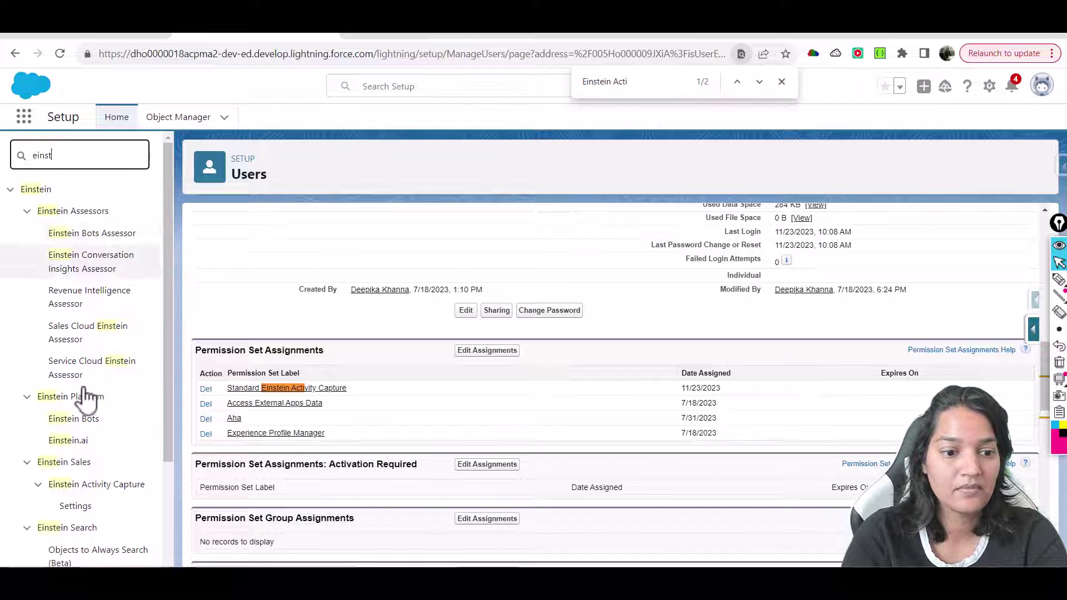
pyautogui.moveTo(169, 399); pyautogui.dragTo(167, 498)
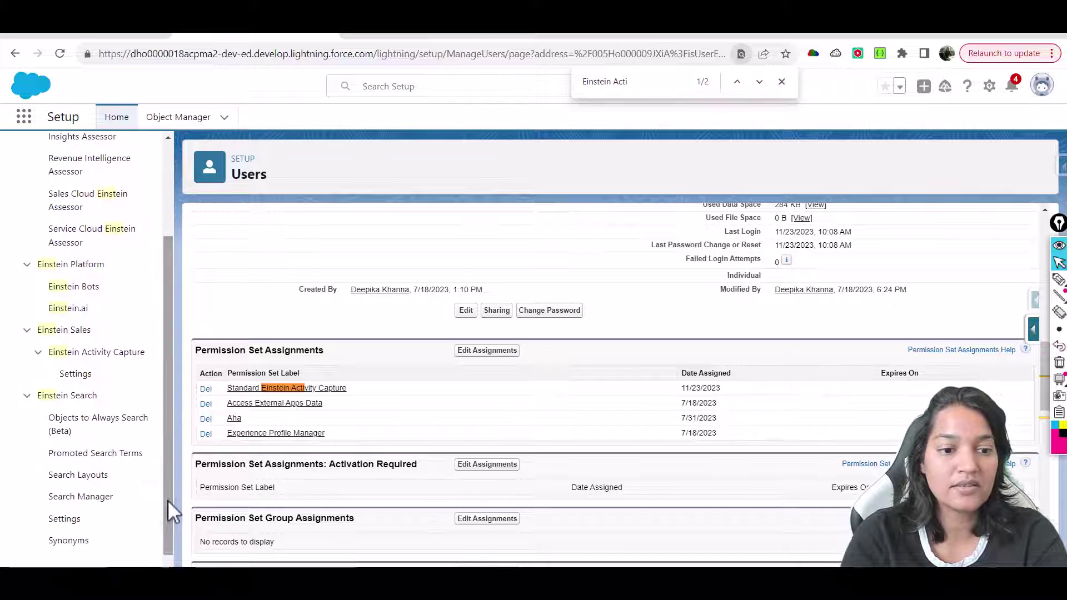
pyautogui.click(76, 375)
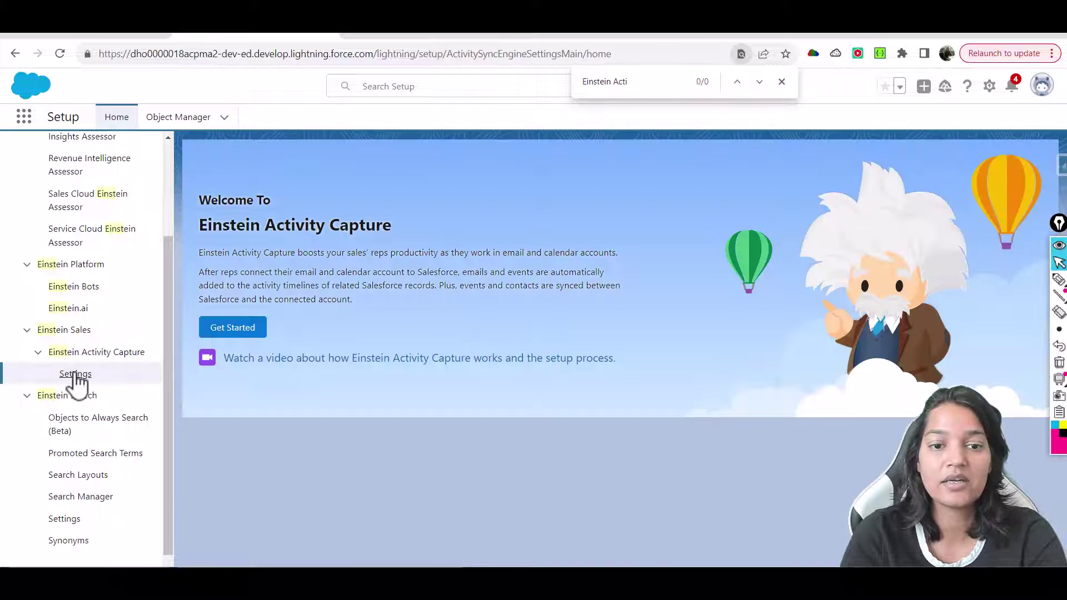
# - Start Get Started, dismiss the Try Einstein dialog, and reload the welcome page
pyautogui.click(239, 330)
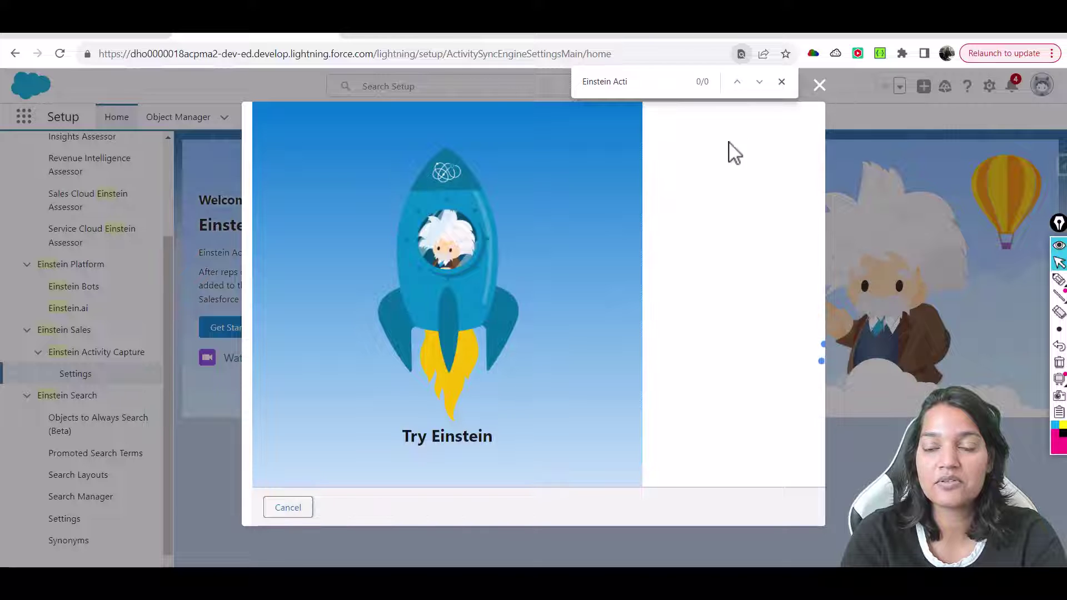
pyautogui.click(819, 86)
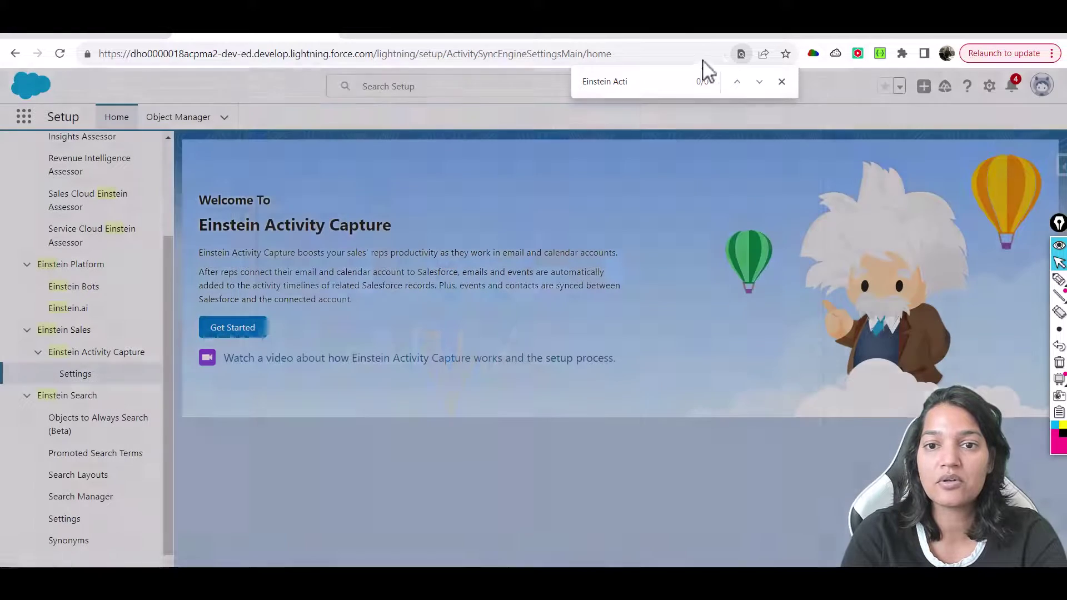
pyautogui.click(688, 53)
pyautogui.press('Return')
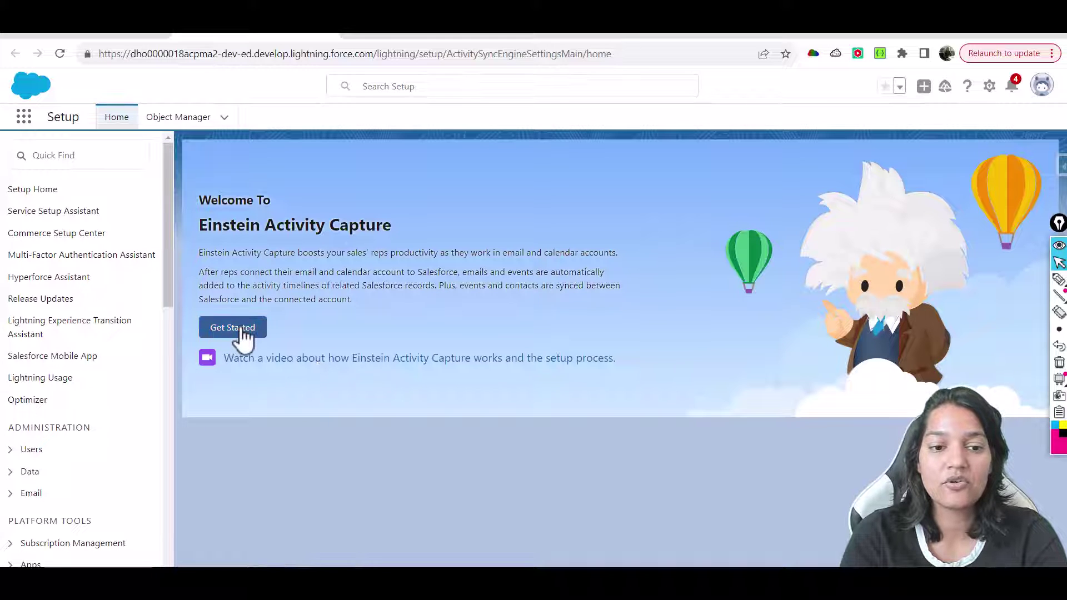
# - Accept the Einstein terms and proceed with Try Einstein, leaving Google G Suite selected
pyautogui.click(243, 332)
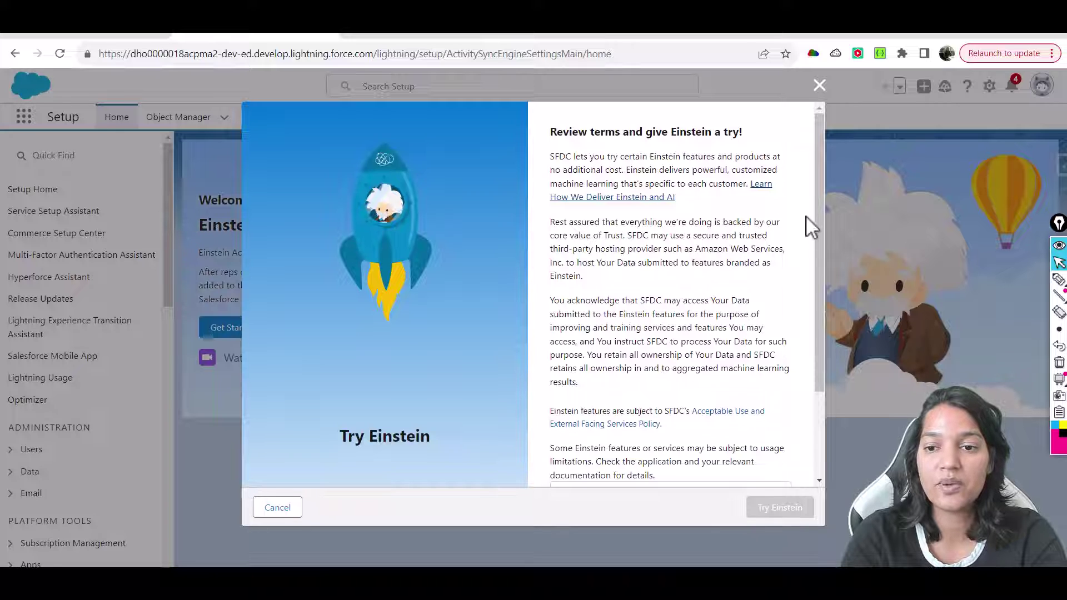
pyautogui.moveTo(812, 226); pyautogui.dragTo(559, 386)
pyautogui.click(560, 384)
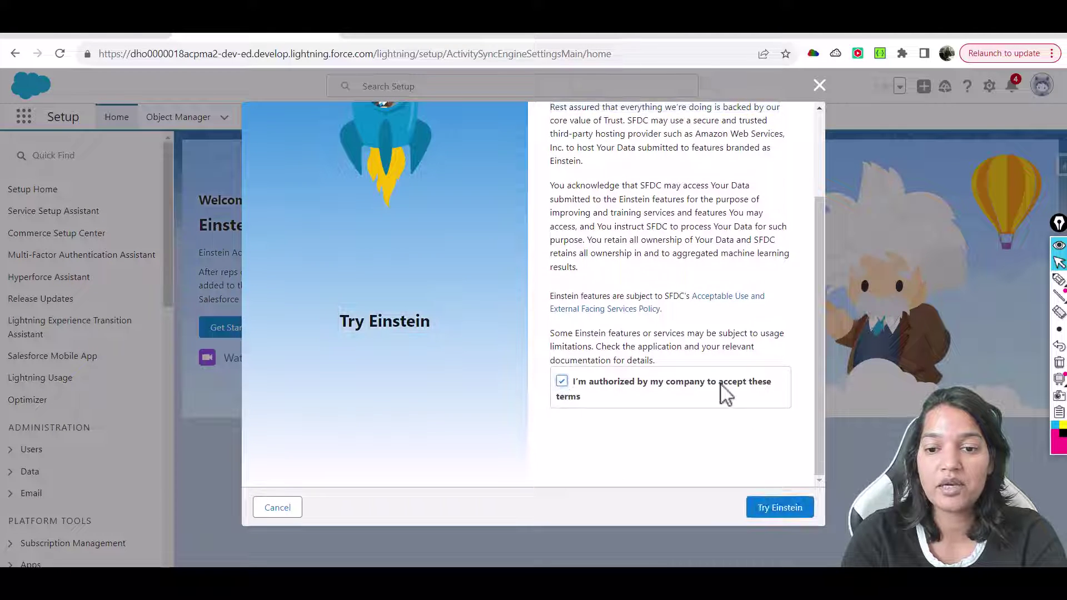
pyautogui.click(778, 513)
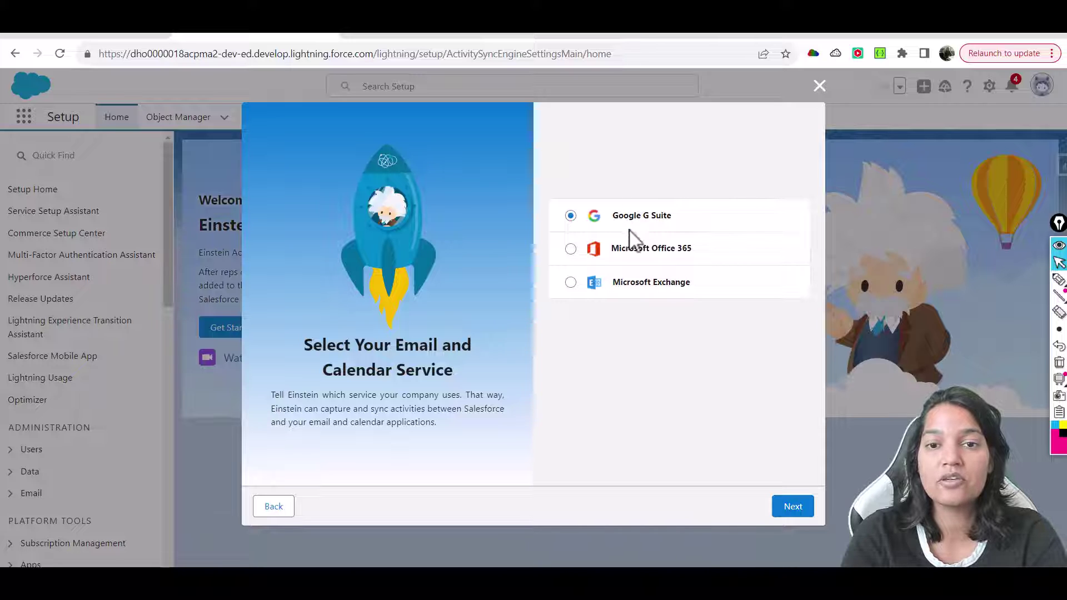
# - Use Google G Suite with user-level authentication for connecting accounts
pyautogui.click(794, 506)
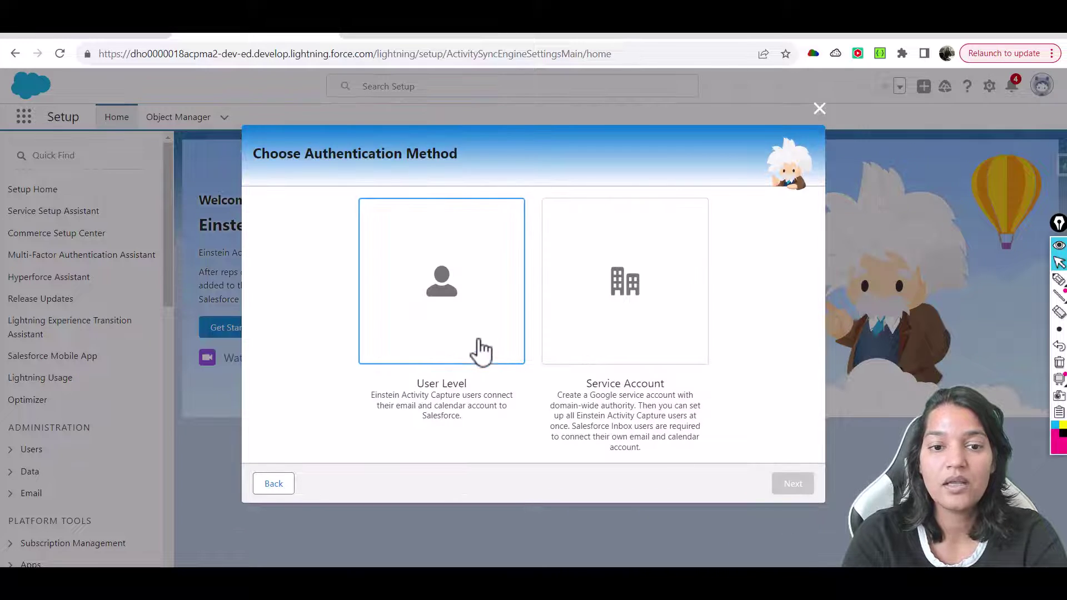
pyautogui.click(459, 280)
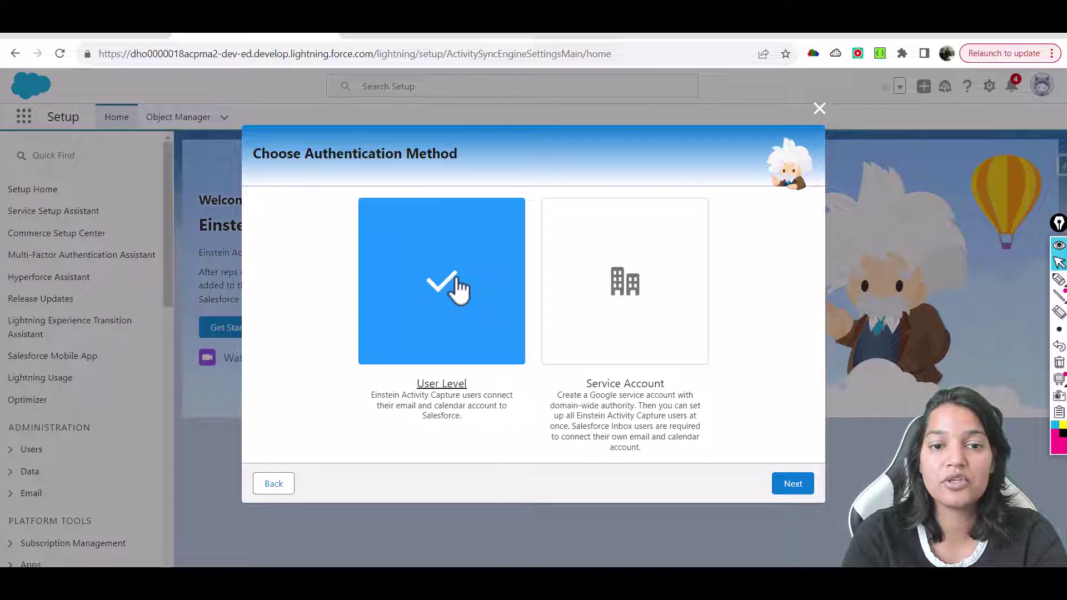
pyautogui.click(804, 492)
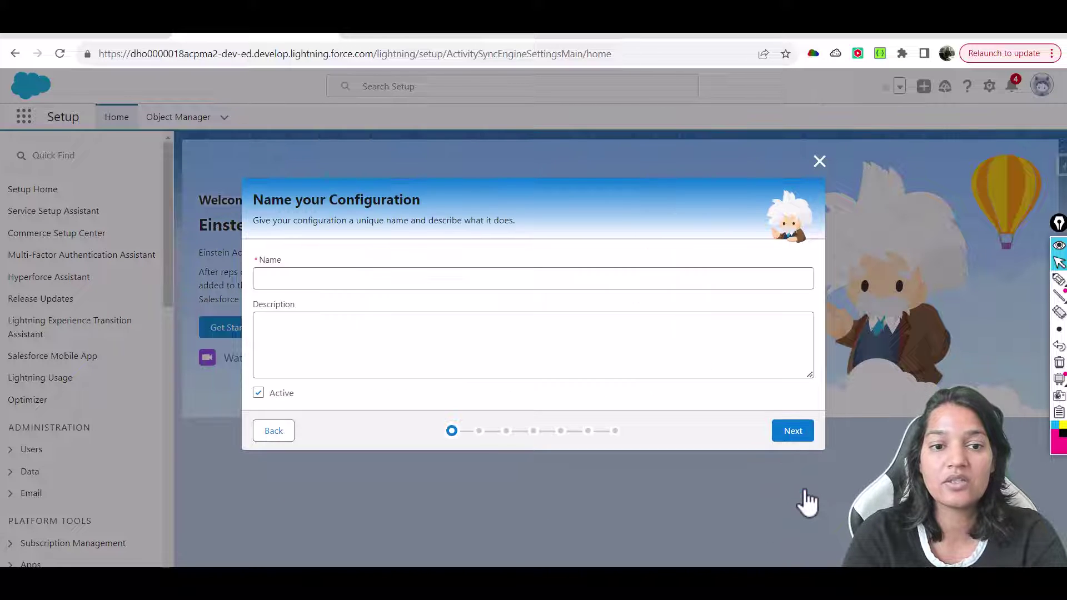
# - Name the configuration 'Connect Salesforce with Gmail' and continue to sync settings
pyautogui.click(386, 279)
pyautogui.write('Connec')
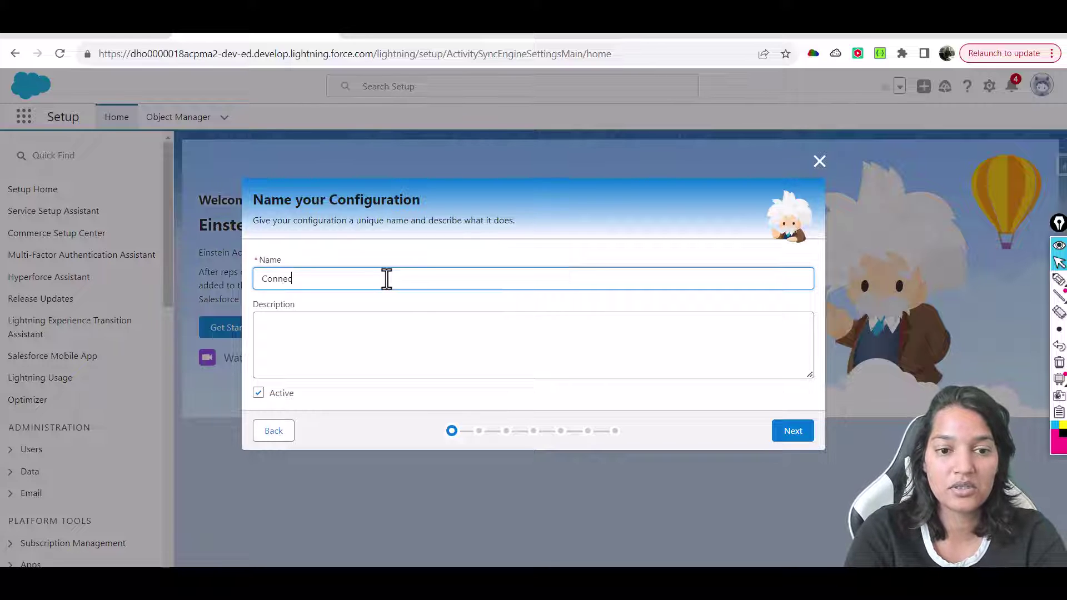
pyautogui.write('t Salesforc')
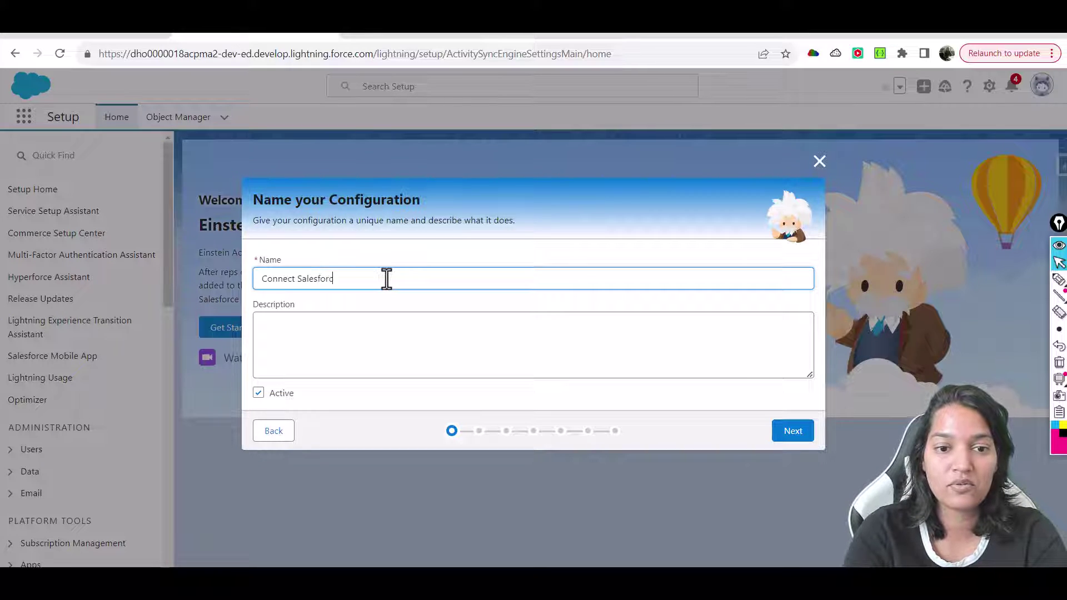
pyautogui.write('e with Gmail')
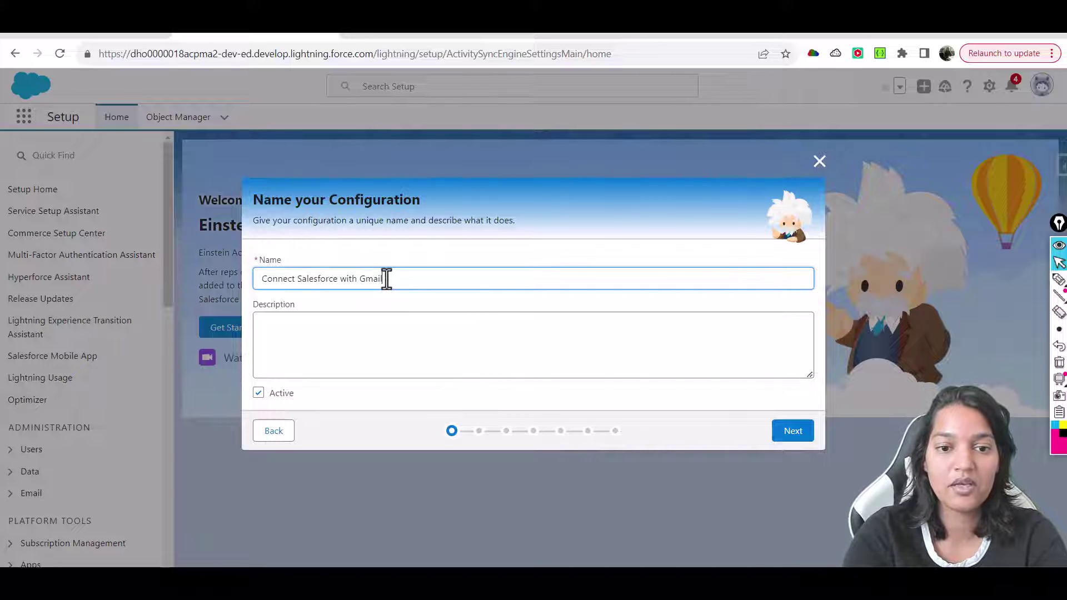
pyautogui.click(800, 430)
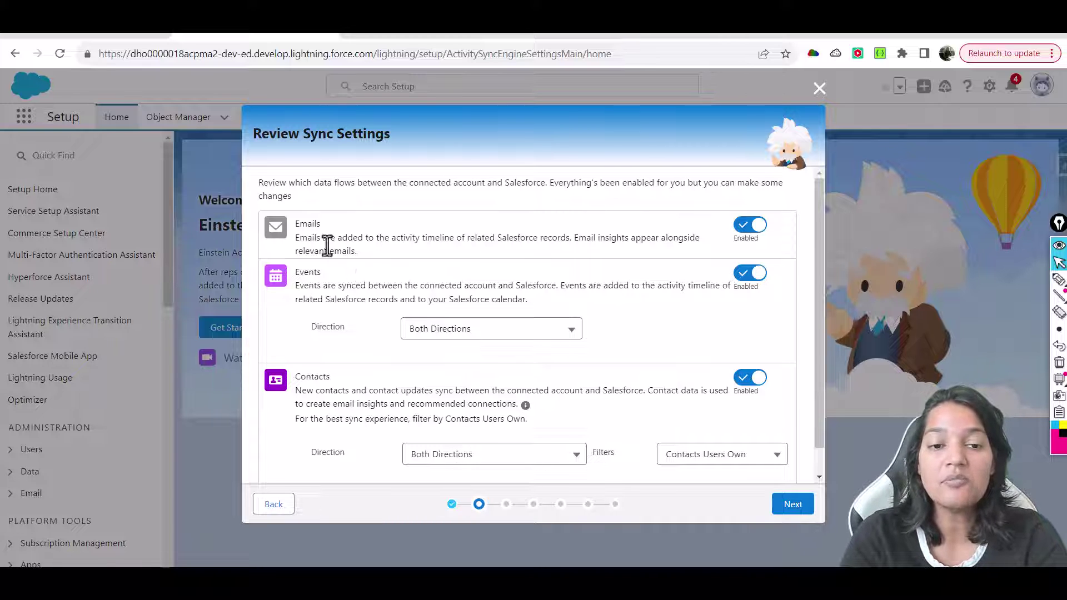
# - Keep Emails, Events and Contacts syncing in both directions and continue to Advanced Settings
pyautogui.moveTo(297, 237); pyautogui.dragTo(576, 245)
pyautogui.click(451, 240)
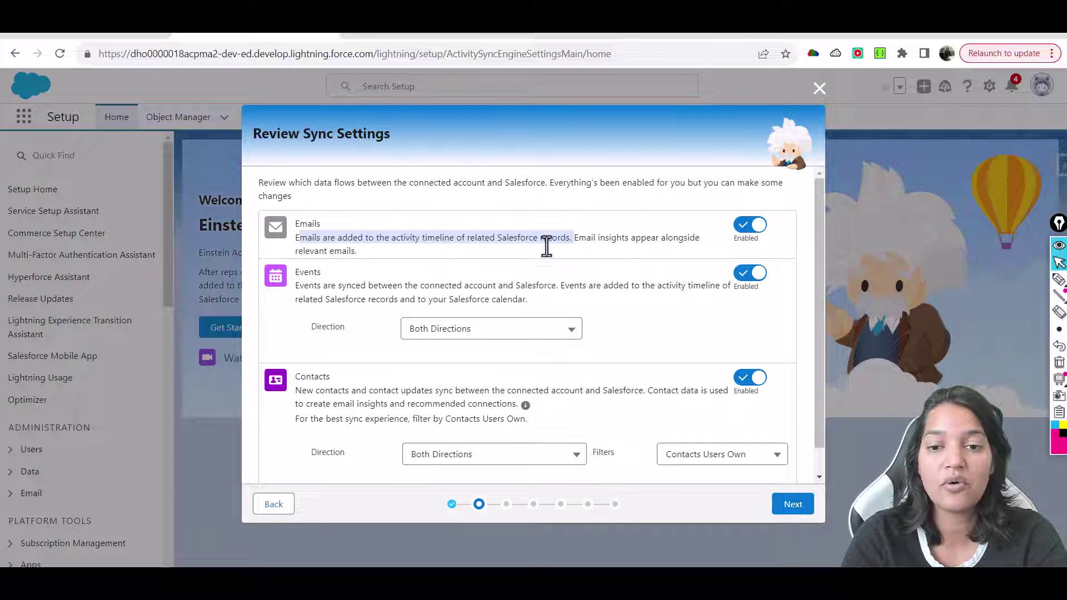
pyautogui.click(793, 504)
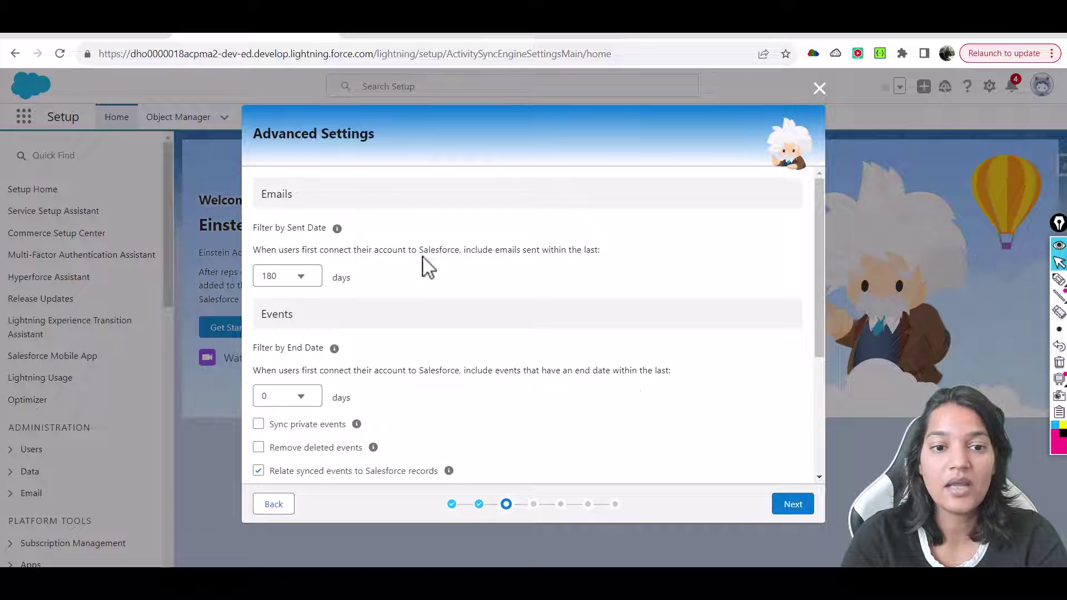
# - Set the email Filter by Sent Date to 2 days
pyautogui.moveTo(259, 136); pyautogui.dragTo(376, 135)
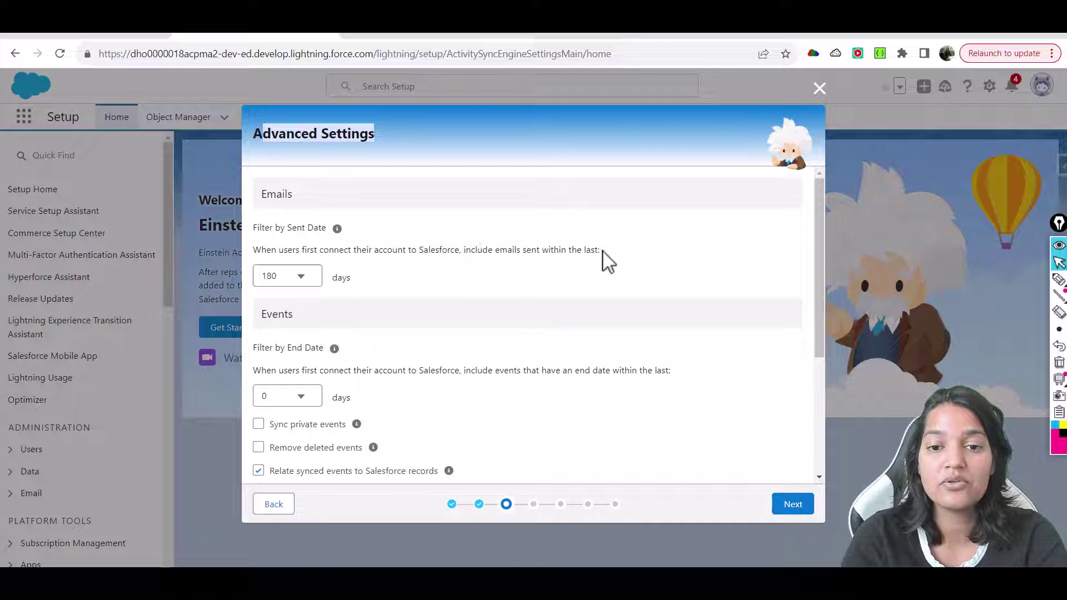
pyautogui.moveTo(602, 252); pyautogui.dragTo(475, 245)
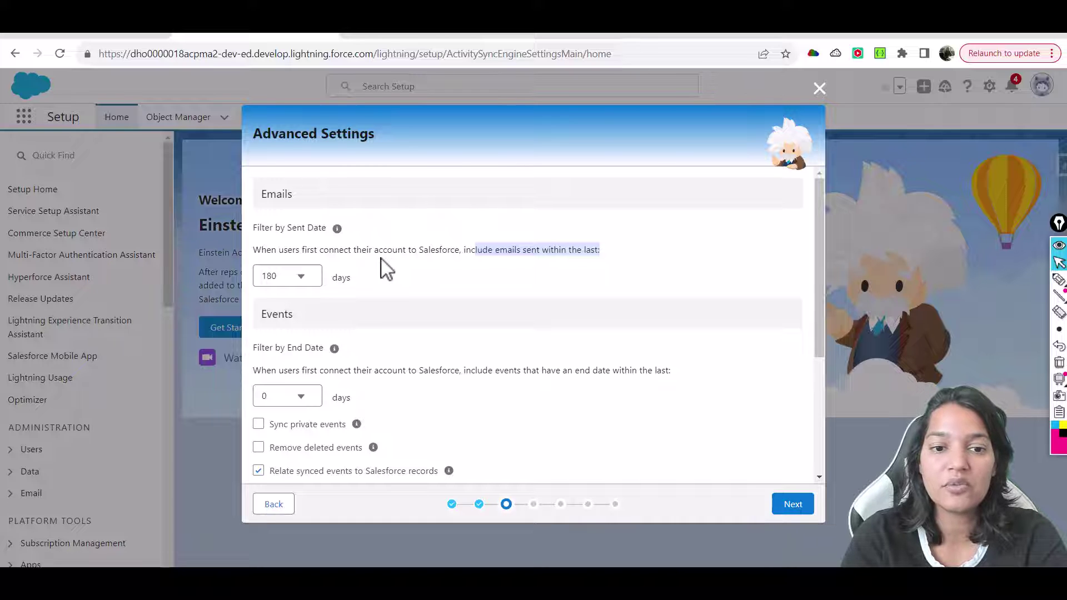
pyautogui.click(289, 281)
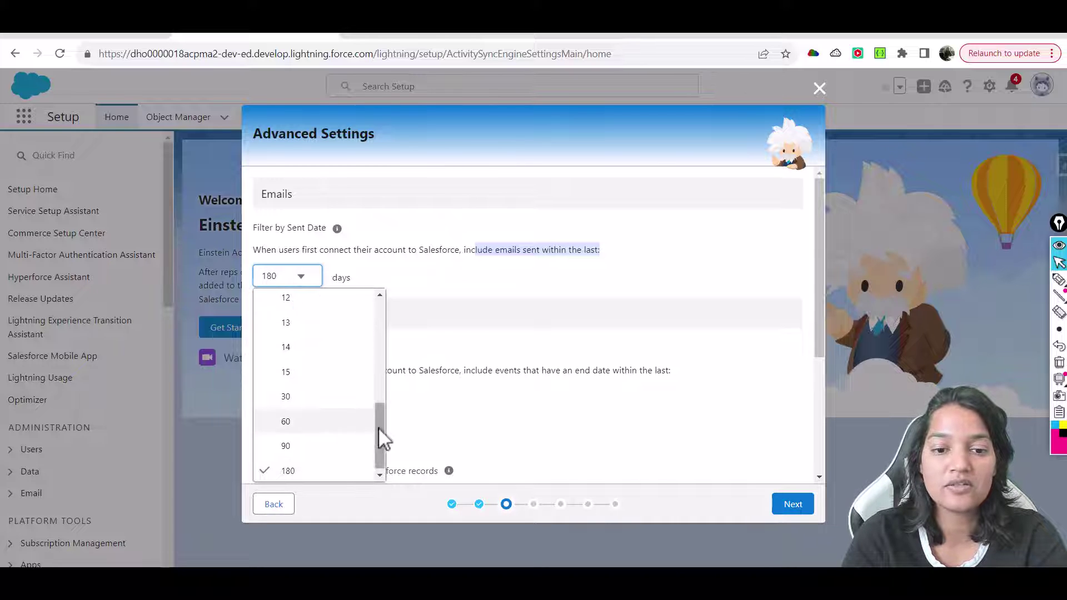
pyautogui.moveTo(381, 438); pyautogui.dragTo(369, 321)
pyautogui.click(305, 303)
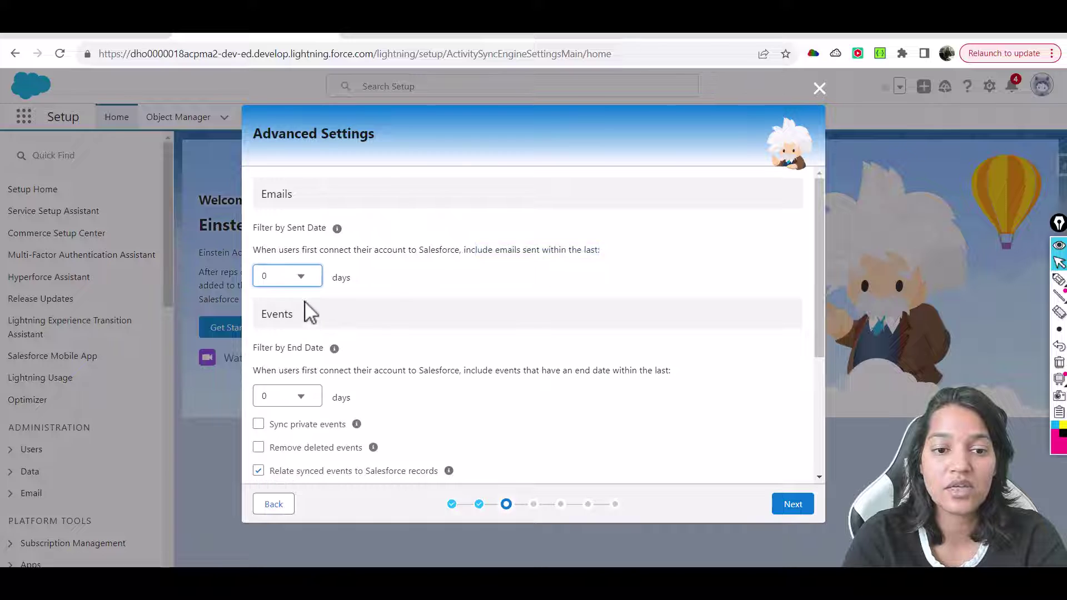
pyautogui.click(296, 283)
pyautogui.click(289, 352)
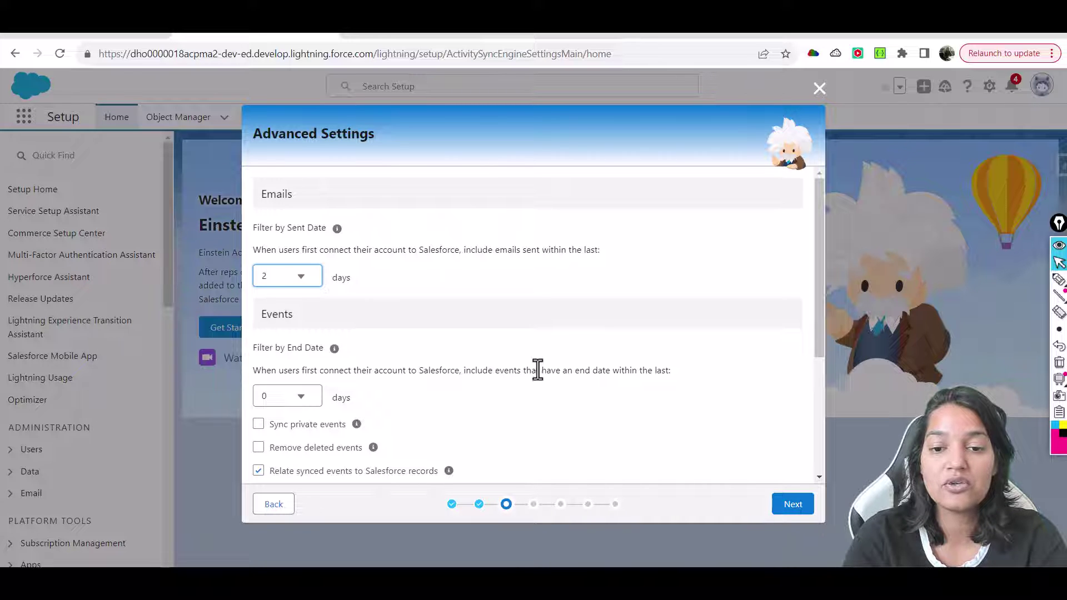
# - Keep contact matching on Most recent activity and continue to users and profiles
pyautogui.moveTo(671, 370); pyautogui.dragTo(592, 370)
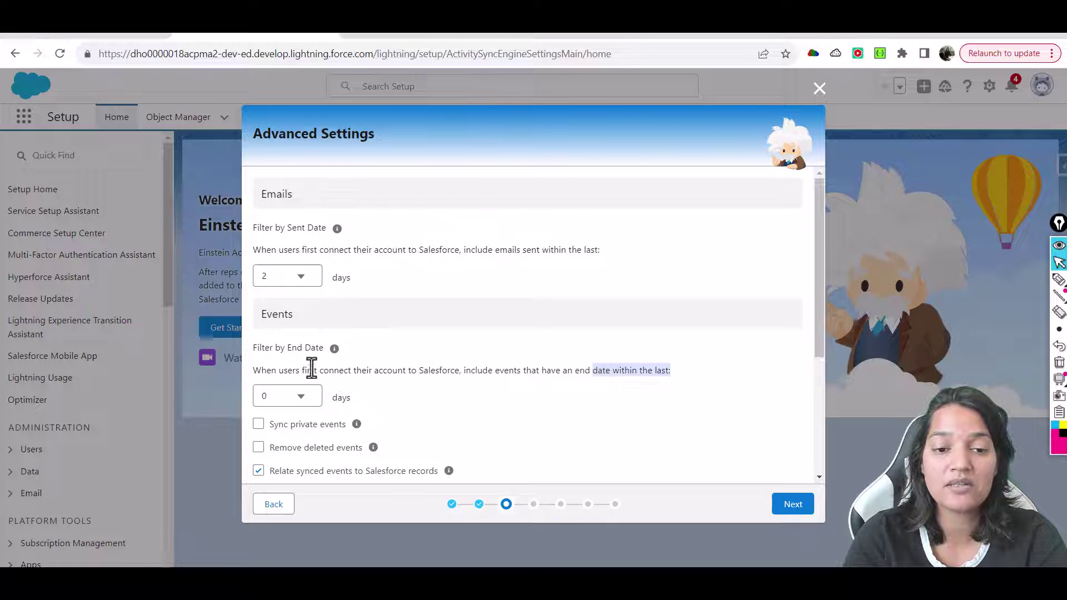
pyautogui.scroll(-1, 791, 316)
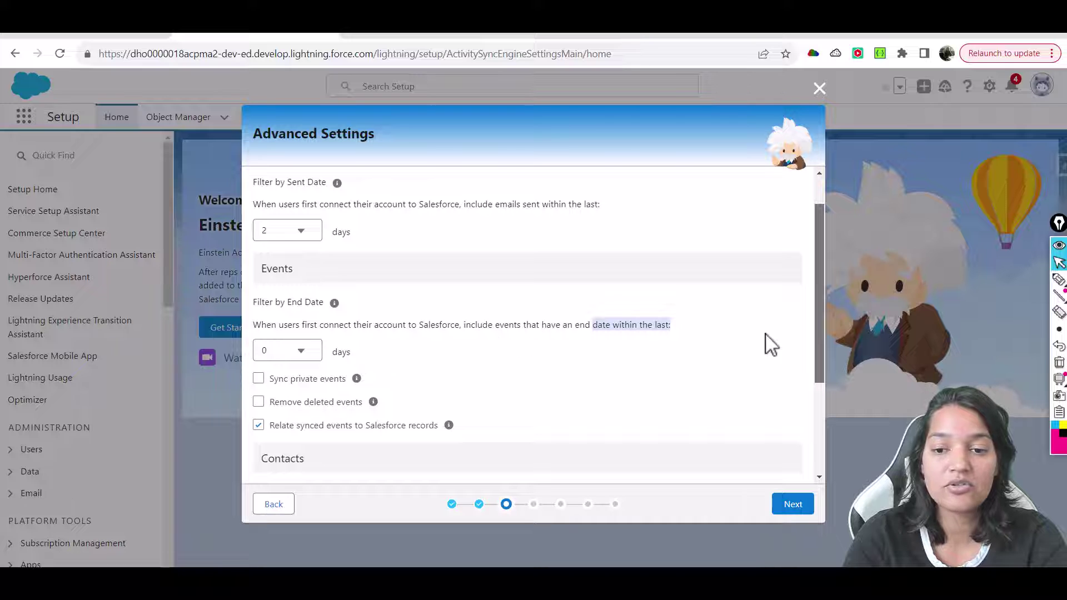
pyautogui.moveTo(821, 378); pyautogui.dragTo(803, 447)
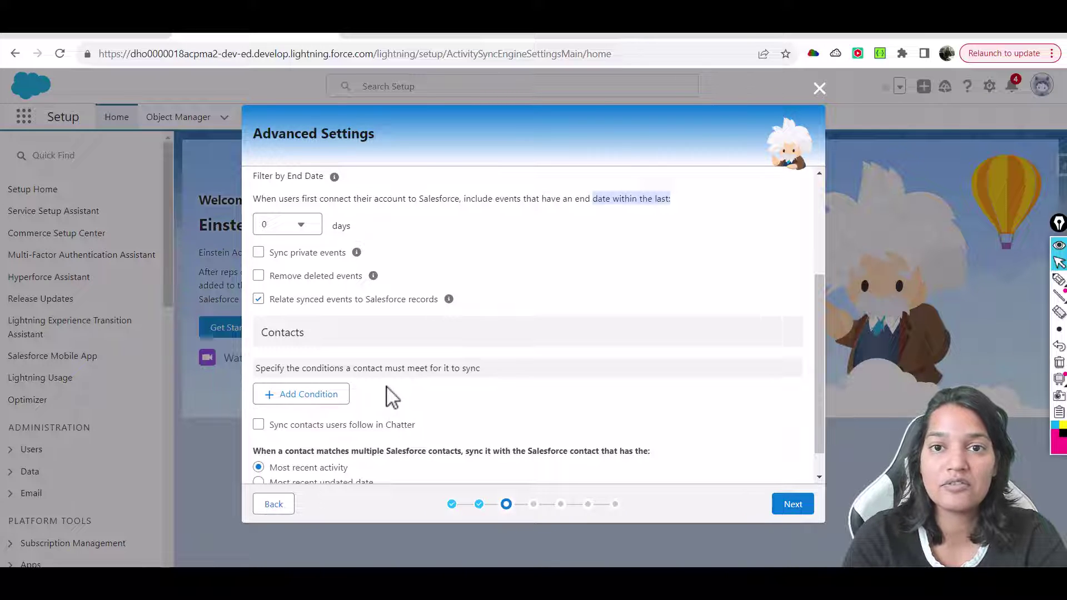
pyautogui.moveTo(811, 412); pyautogui.dragTo(815, 448)
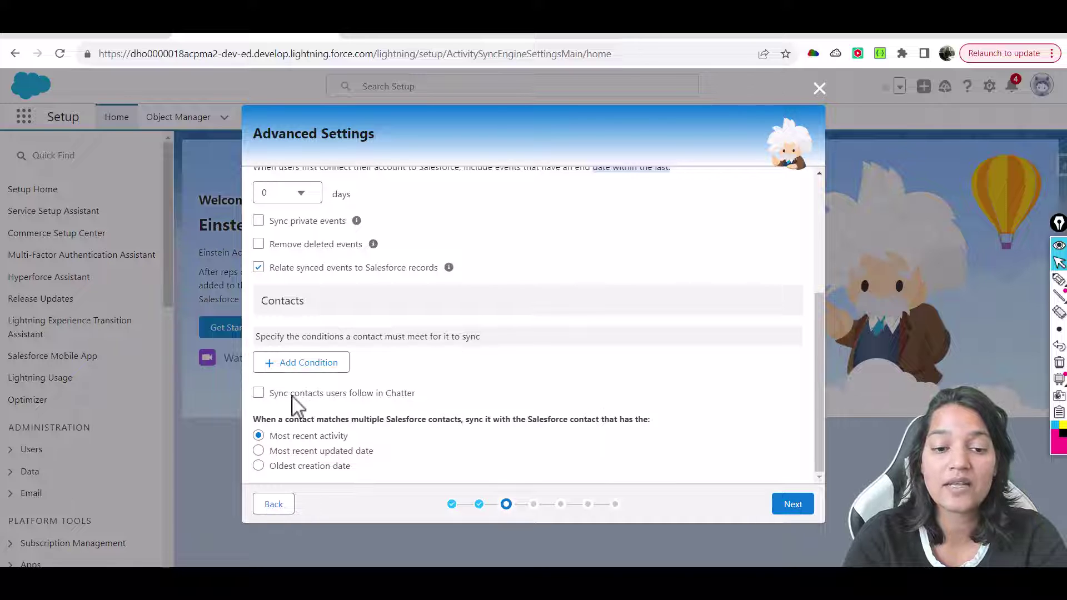
pyautogui.click(273, 436)
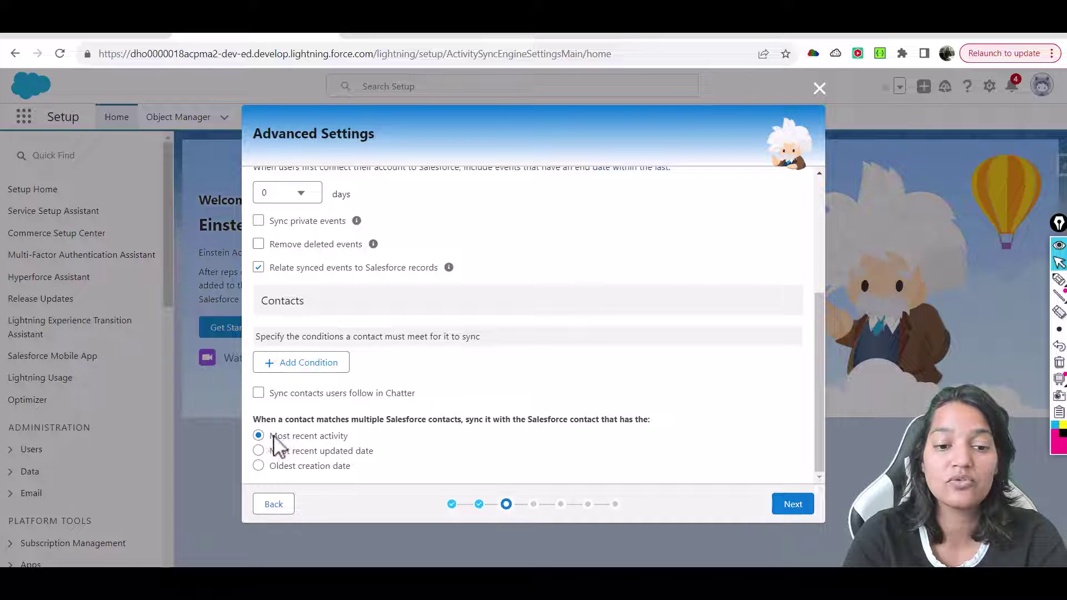
pyautogui.moveTo(273, 436); pyautogui.dragTo(341, 436)
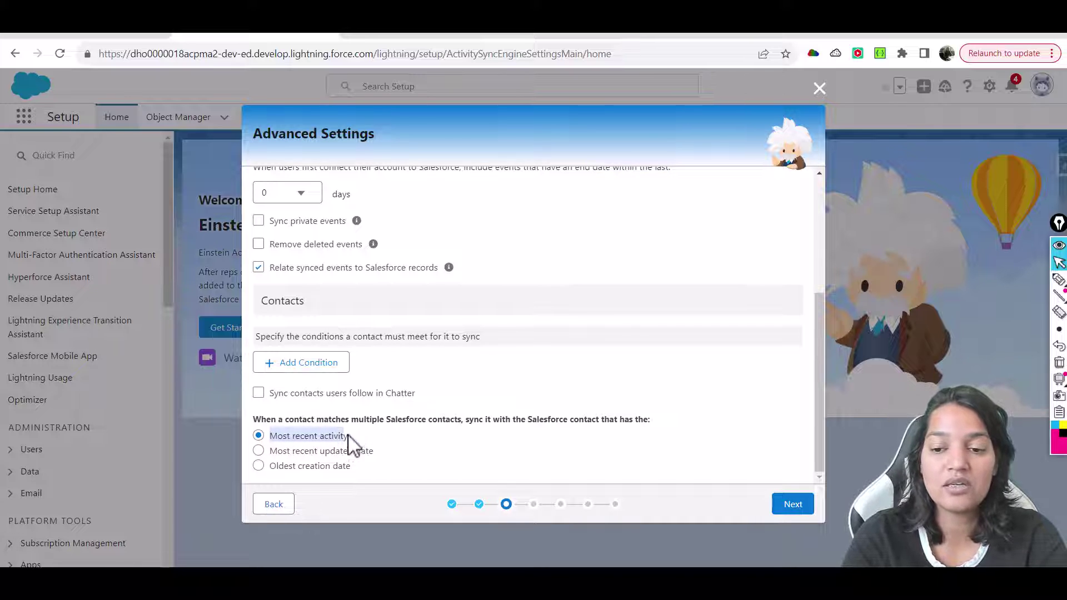
pyautogui.click(800, 507)
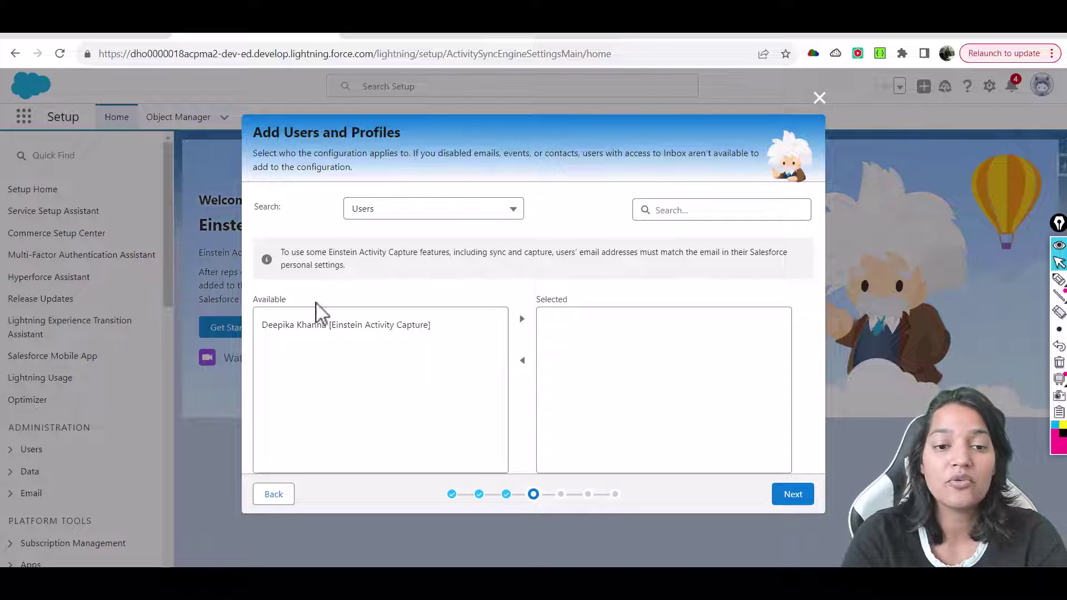
# - Move the Einstein Activity Capture user to Selected, switch search to Profiles, and continue
pyautogui.click(306, 332)
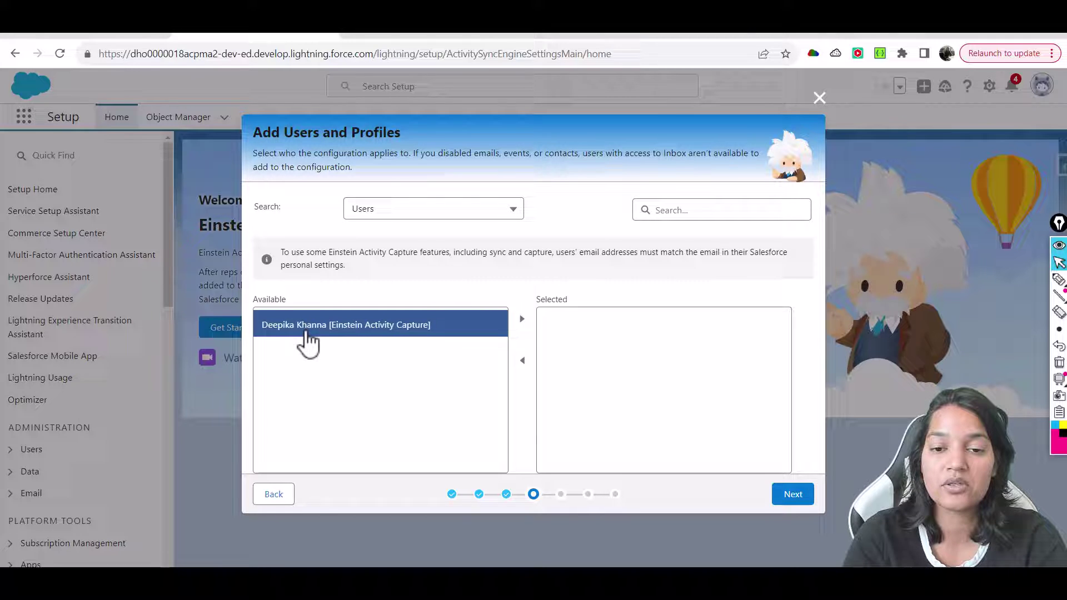
pyautogui.click(522, 320)
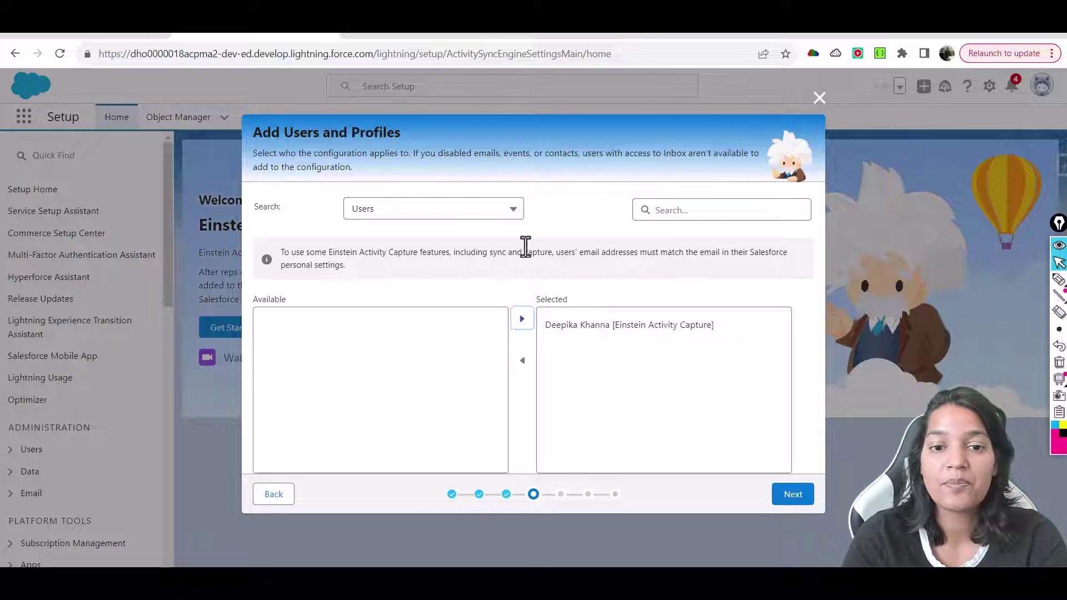
pyautogui.click(482, 213)
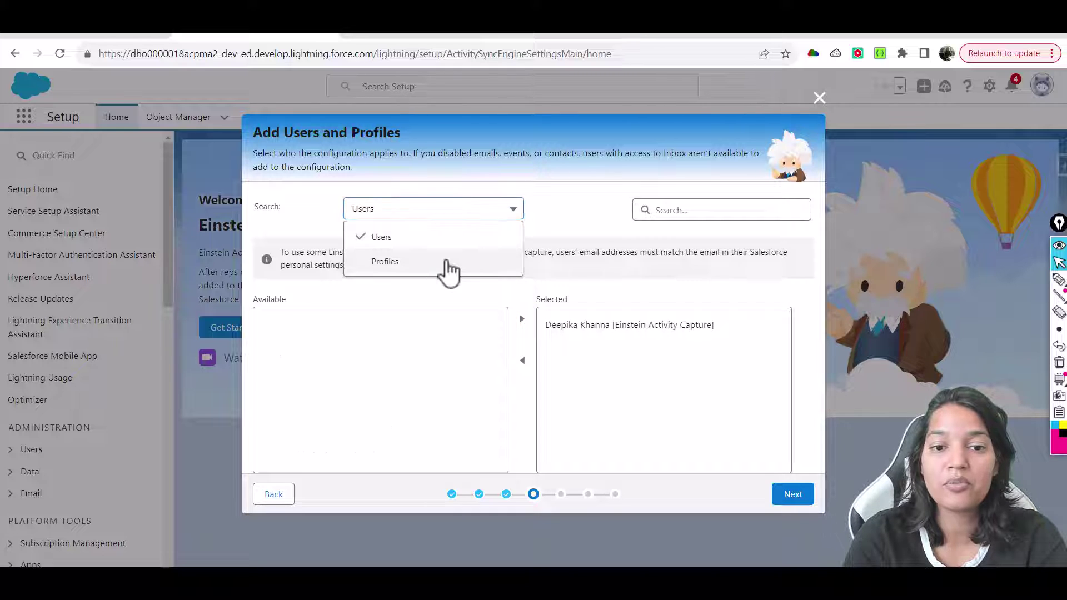
pyautogui.click(445, 267)
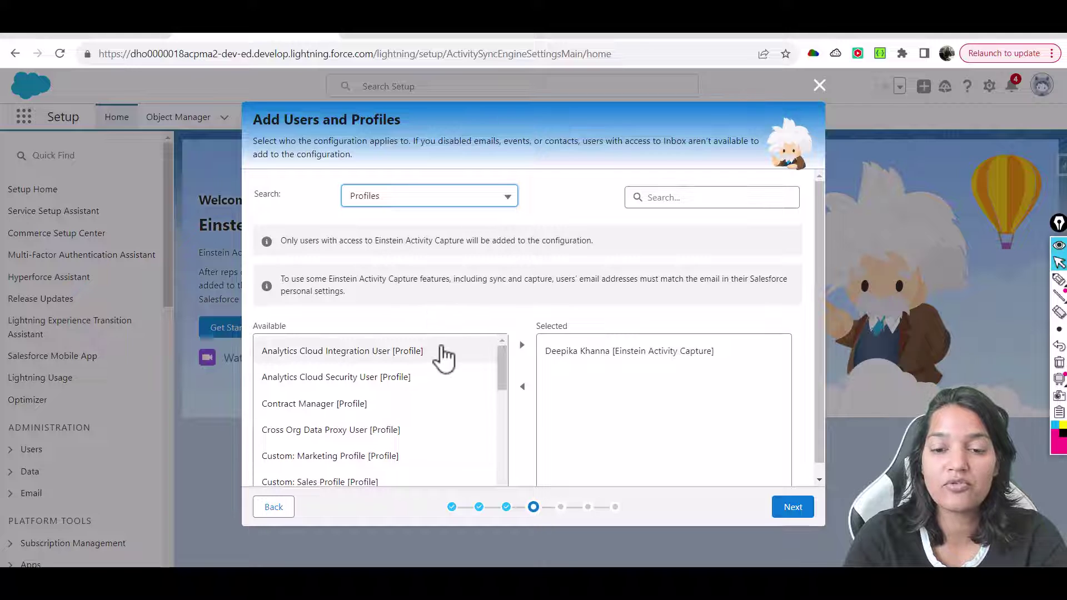
pyautogui.click(793, 507)
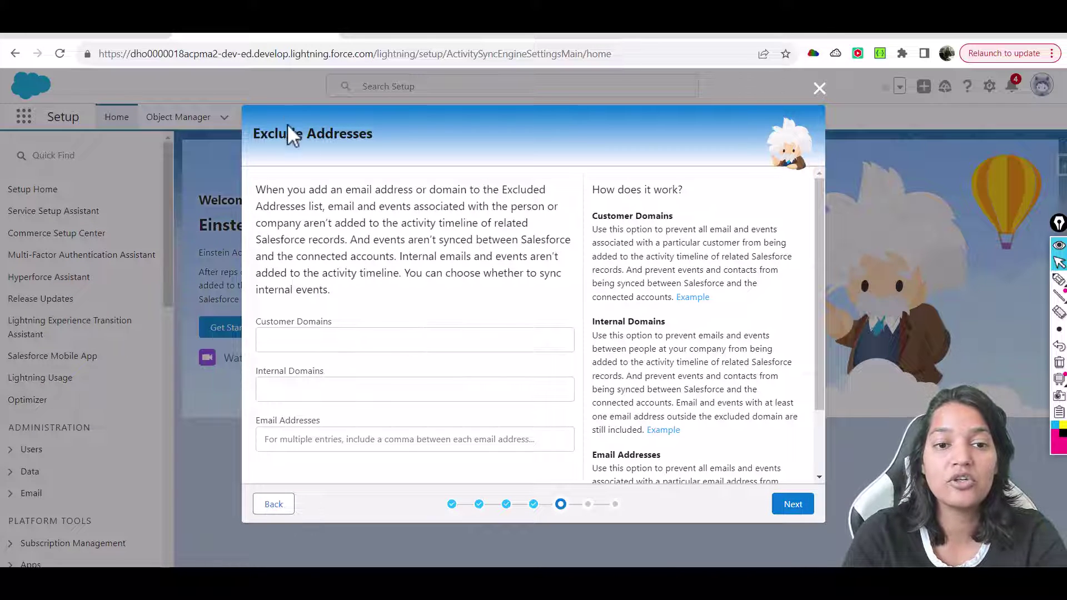
# - Leave Customer Domains, Internal Domains and Email Addresses exclusions empty and continue
pyautogui.moveTo(255, 133); pyautogui.dragTo(374, 134)
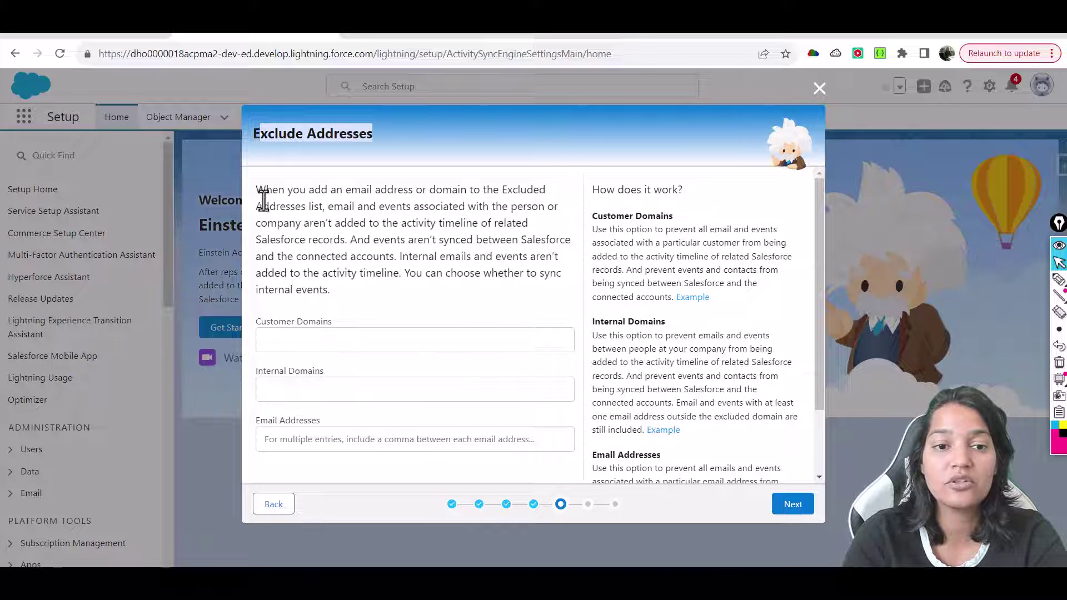
pyautogui.moveTo(256, 189); pyautogui.dragTo(325, 208)
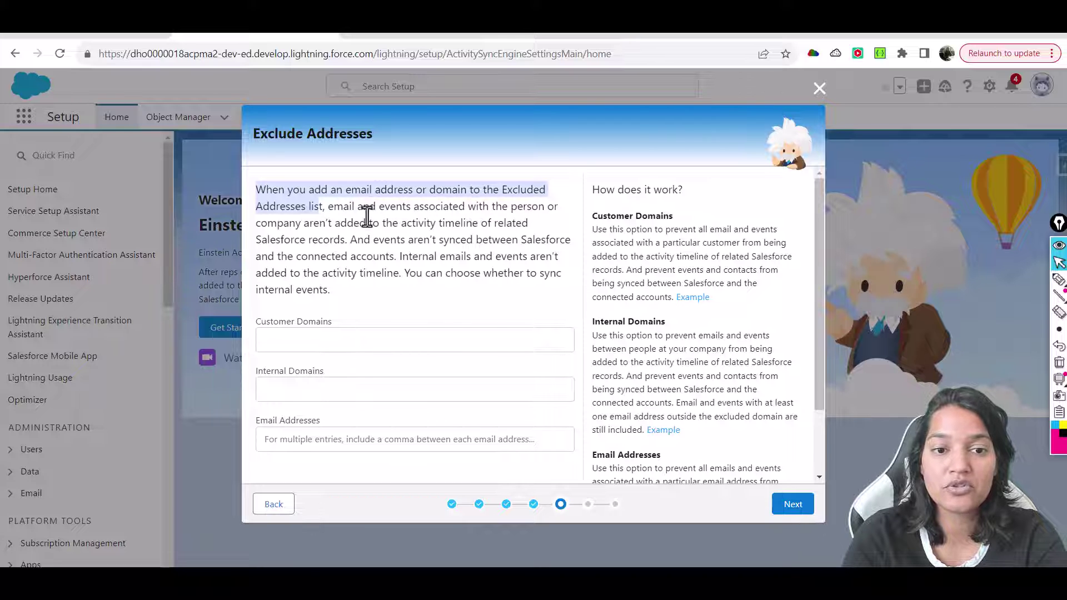
pyautogui.moveTo(303, 228); pyautogui.dragTo(345, 243)
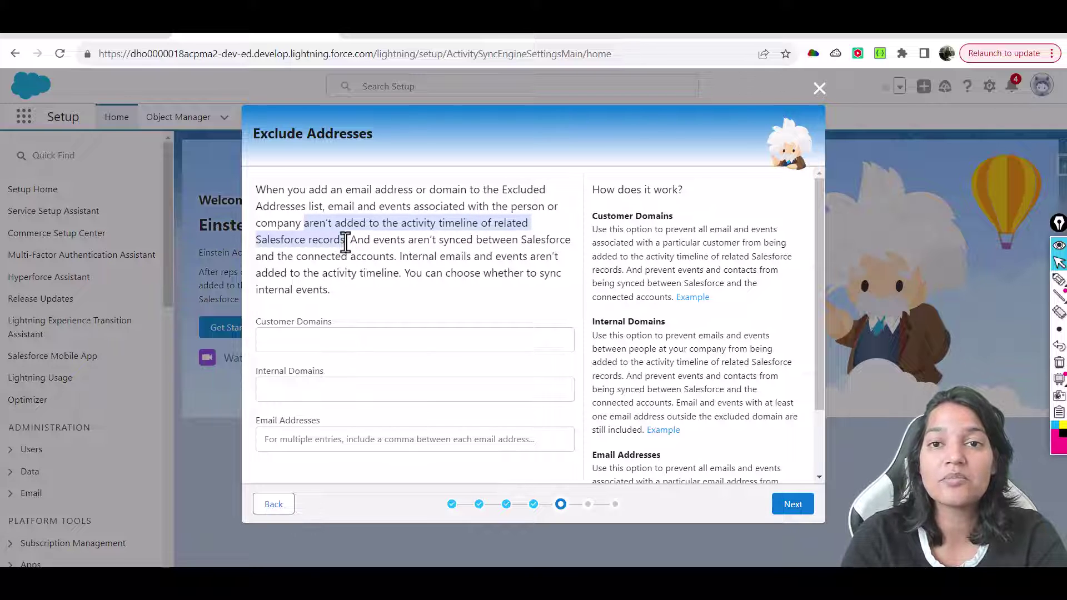
pyautogui.click(292, 436)
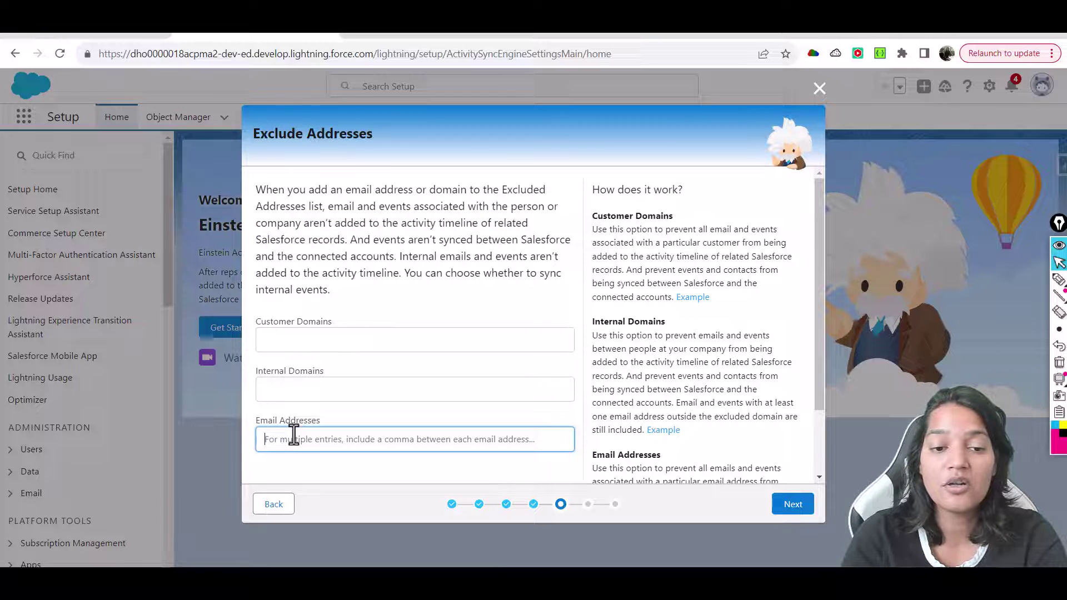
pyautogui.click(276, 389)
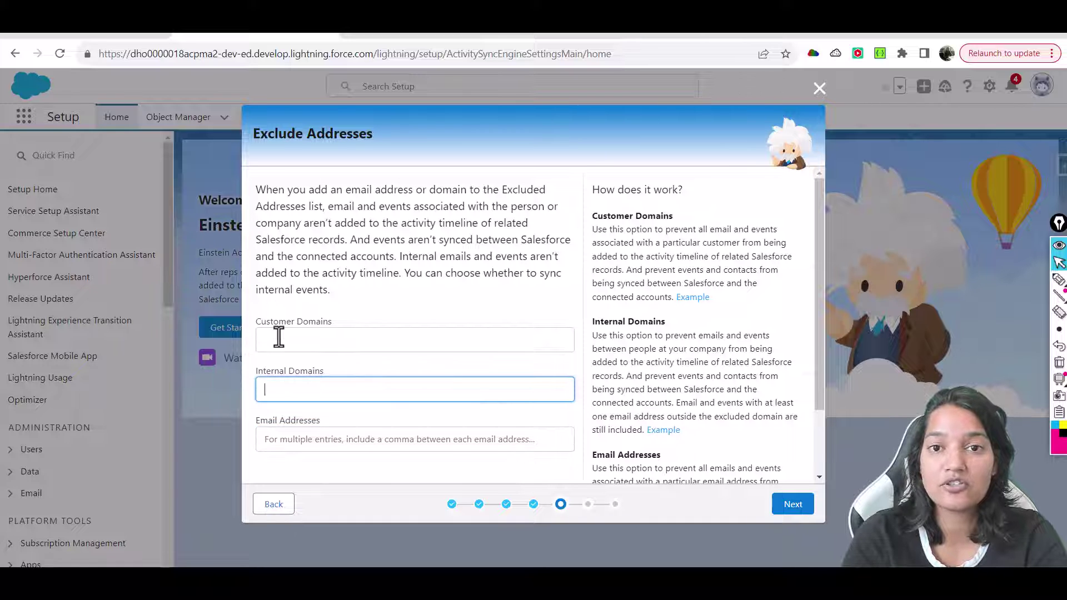
pyautogui.moveTo(344, 329); pyautogui.dragTo(269, 321)
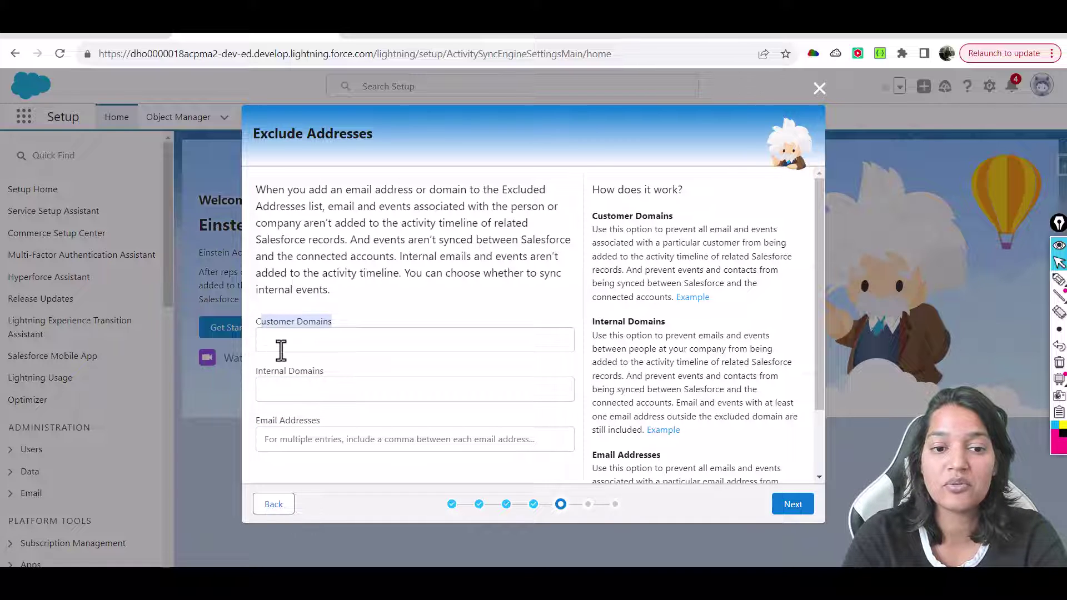
pyautogui.click(278, 347)
pyautogui.click(794, 505)
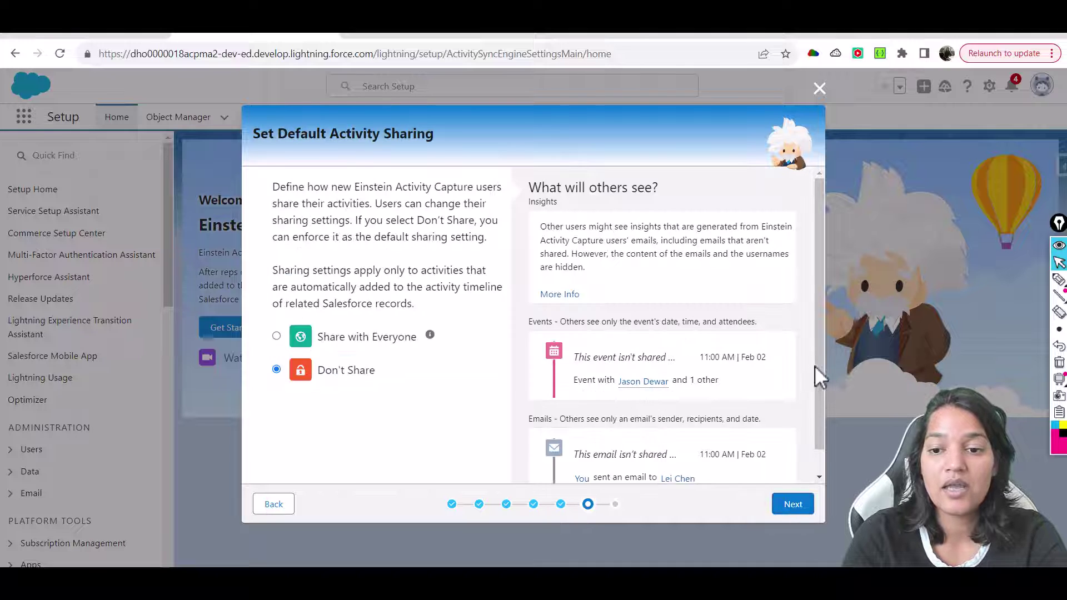
# - Keep Don't Share as the default activity sharing and continue to the Ready to Launch summary
pyautogui.moveTo(825, 383); pyautogui.dragTo(821, 411)
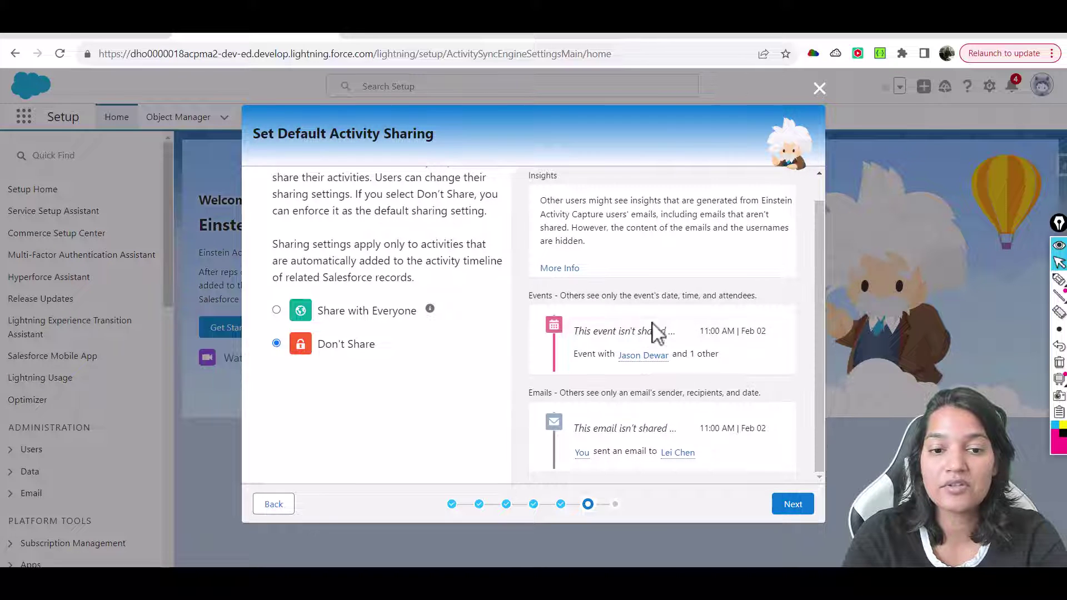
pyautogui.moveTo(819, 333); pyautogui.dragTo(803, 246)
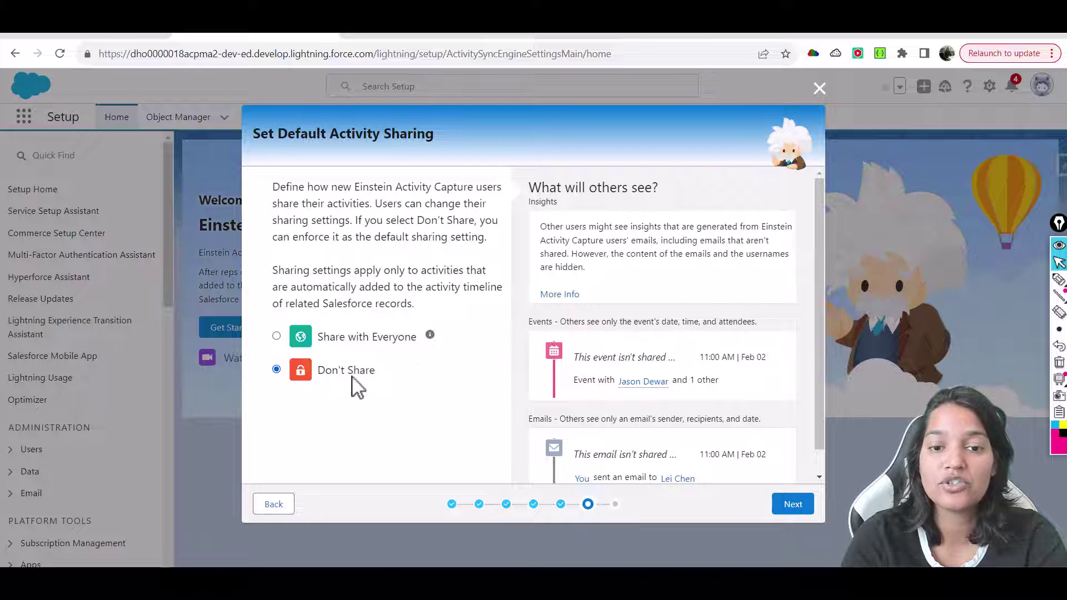
pyautogui.click(793, 505)
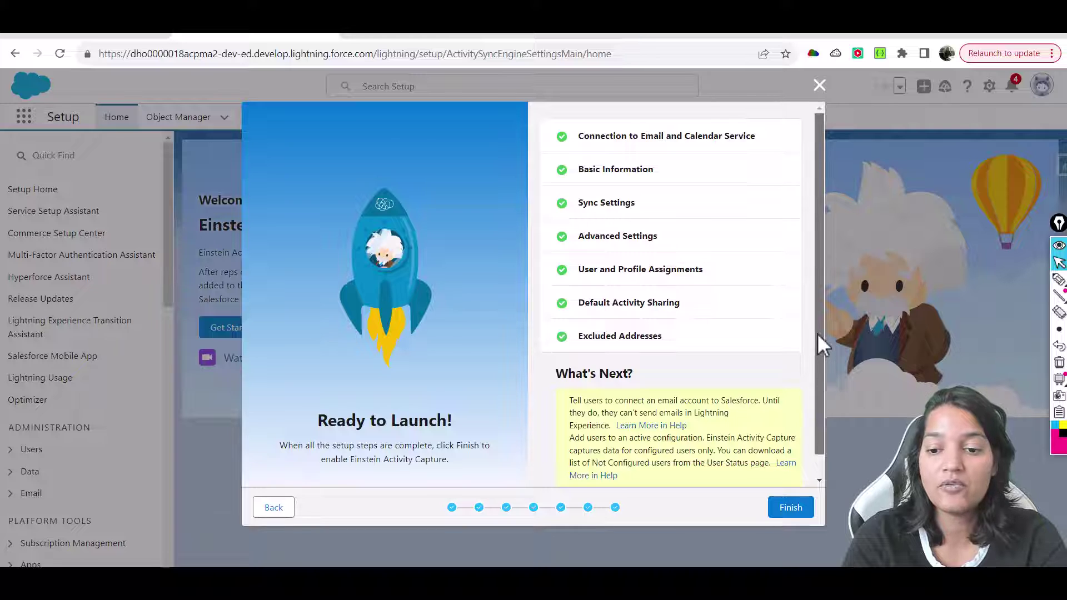
# - Finish the wizard to enable Einstein Activity Capture with Google G Suite connected
pyautogui.click(792, 510)
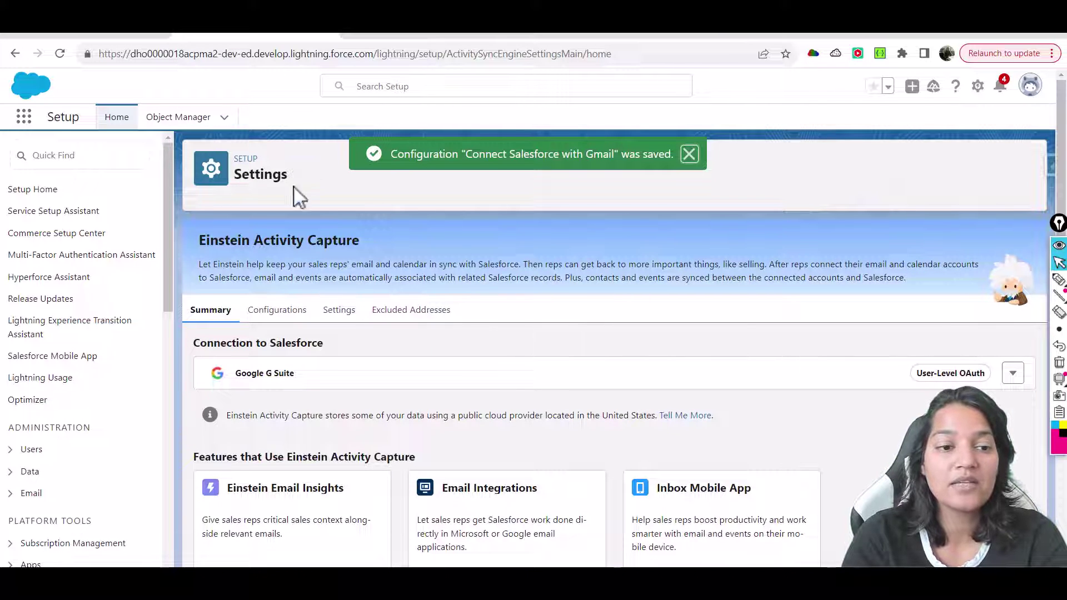
# - From the profile menu's personal Settings, find 'eins' in Quick Find and open Einstein Activity Capture Sharing Settings
pyautogui.click(105, 156)
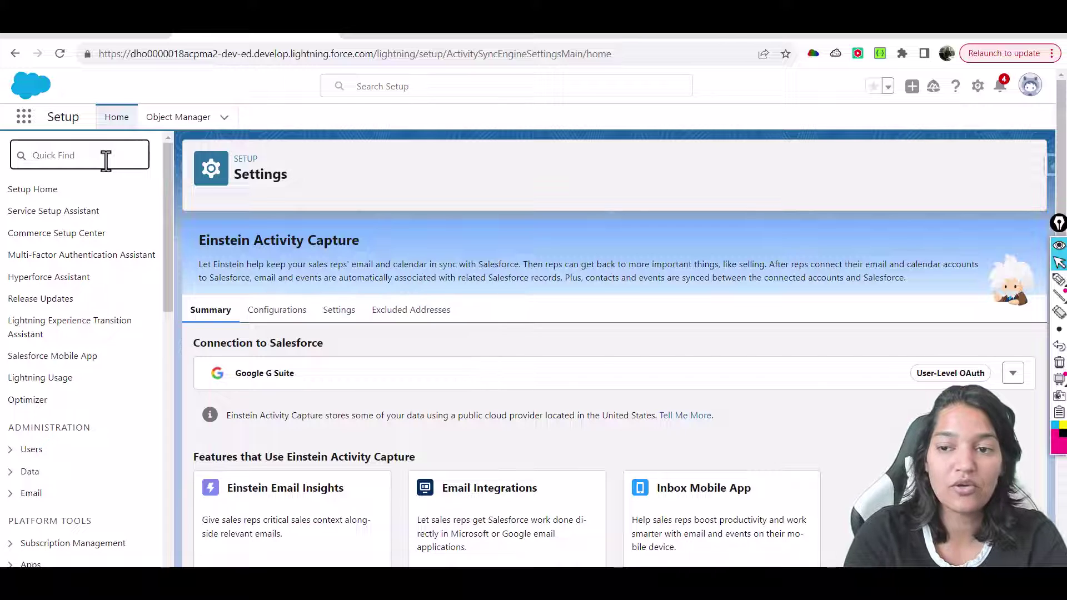
pyautogui.click(1029, 89)
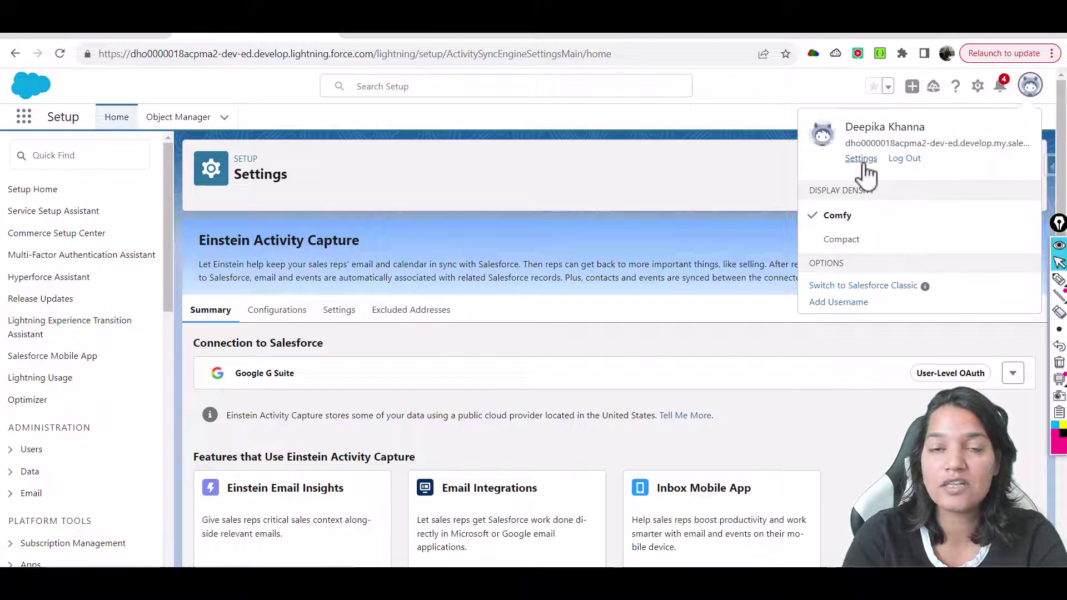
pyautogui.click(861, 159)
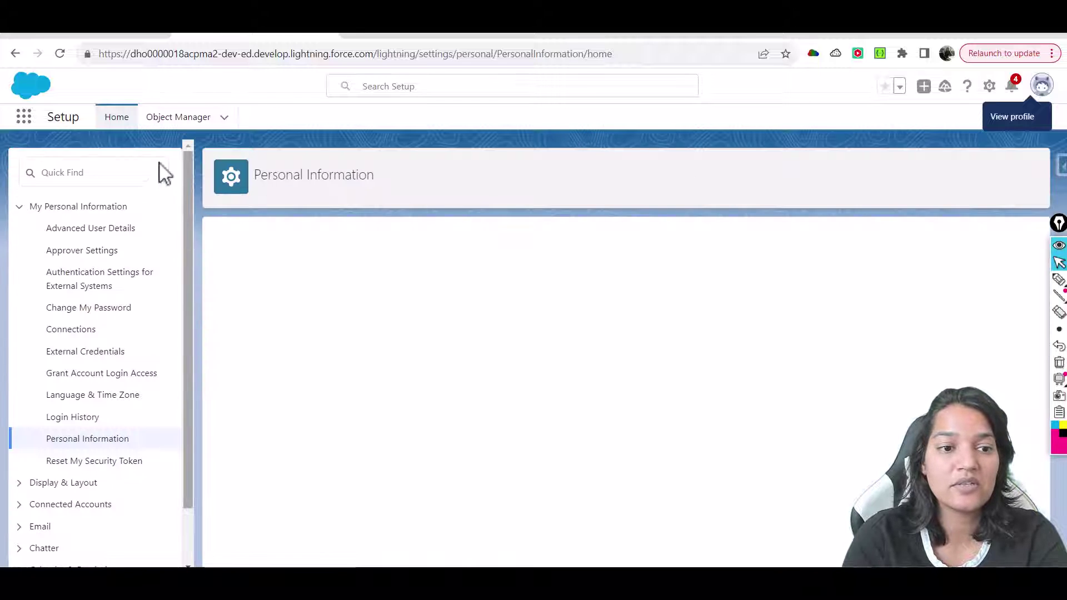
pyautogui.click(147, 167)
pyautogui.write('eins')
pyautogui.click(149, 166)
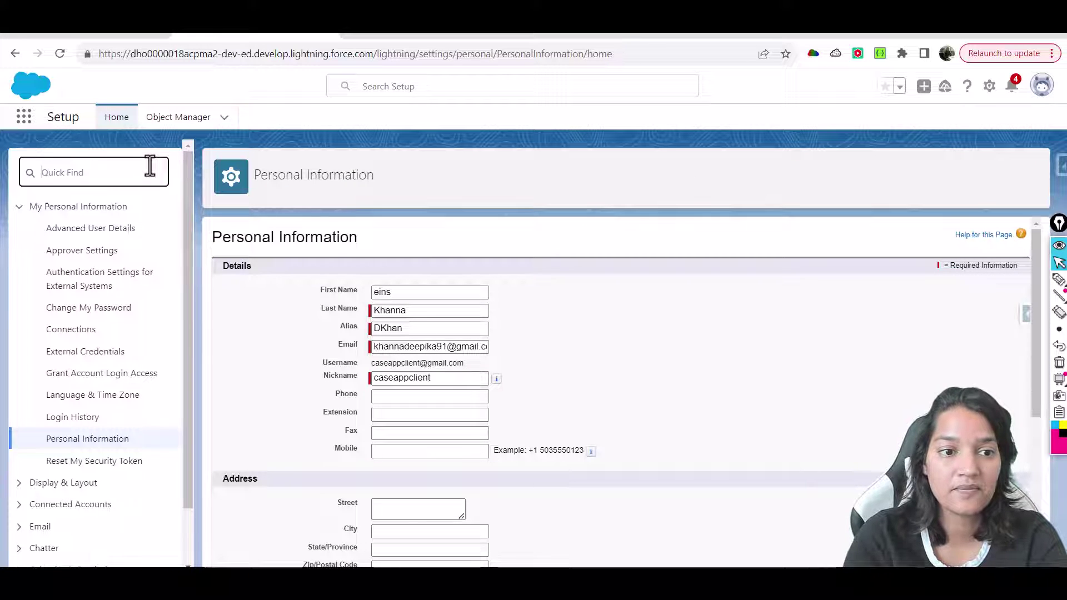
pyautogui.write('eins')
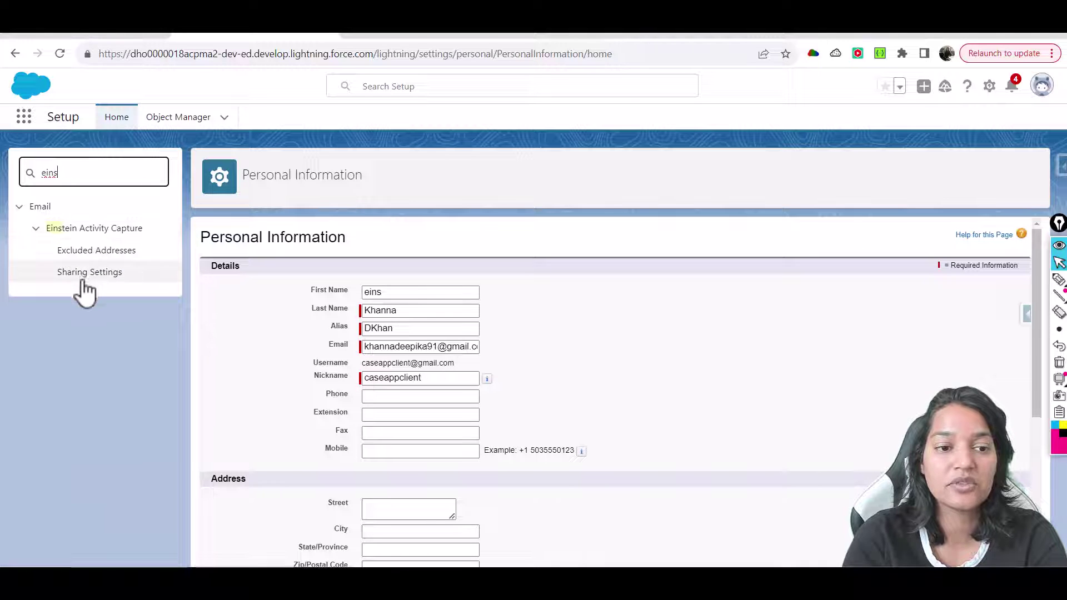
pyautogui.click(87, 285)
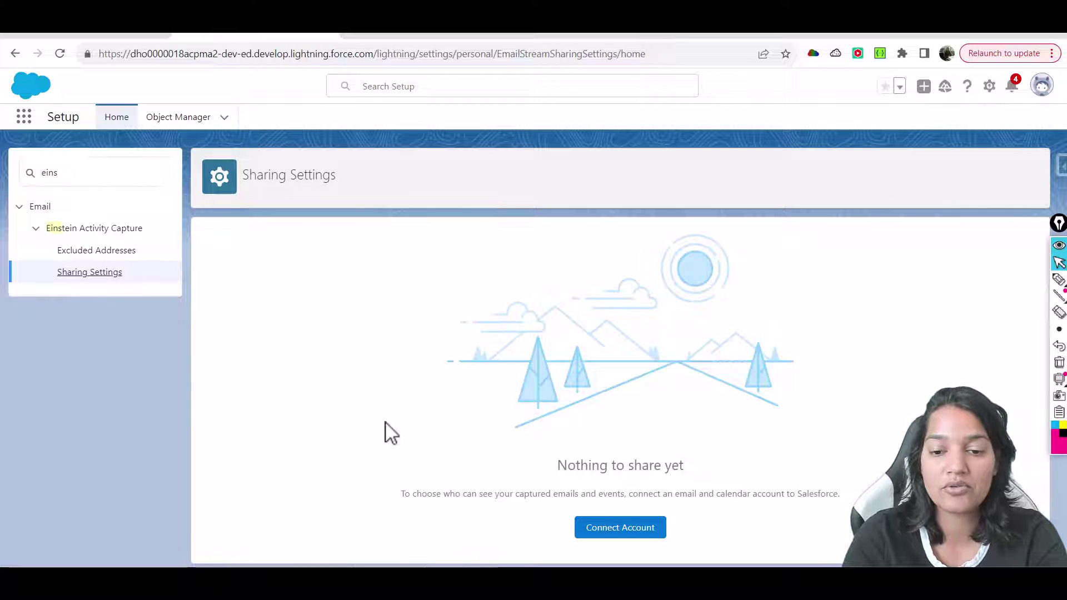
# - Start connecting an account, accept the sharing terms, and choose to connect a Google account
pyautogui.click(623, 529)
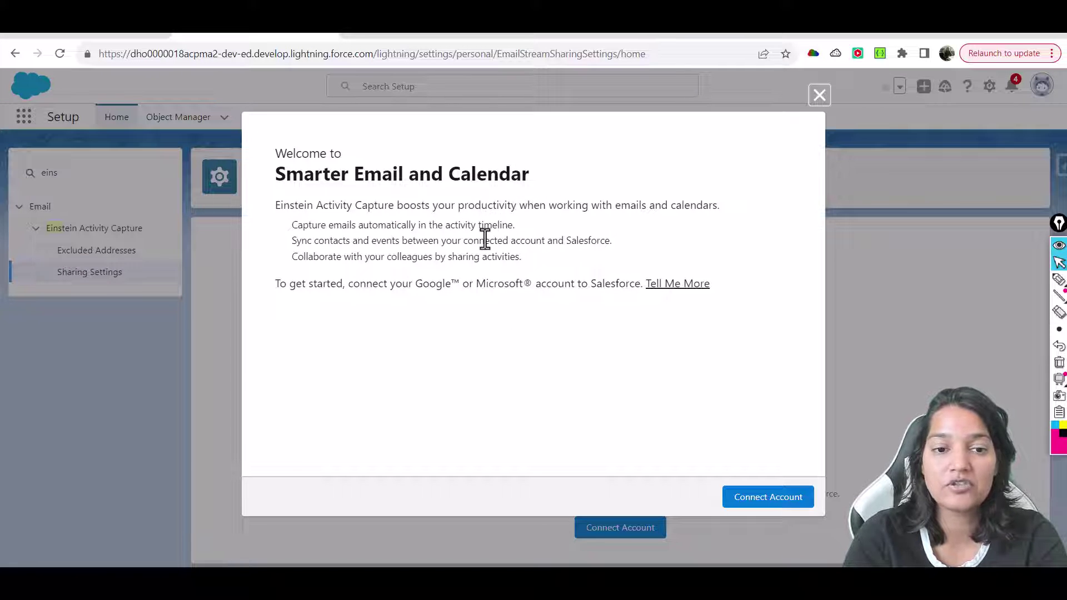
pyautogui.click(762, 497)
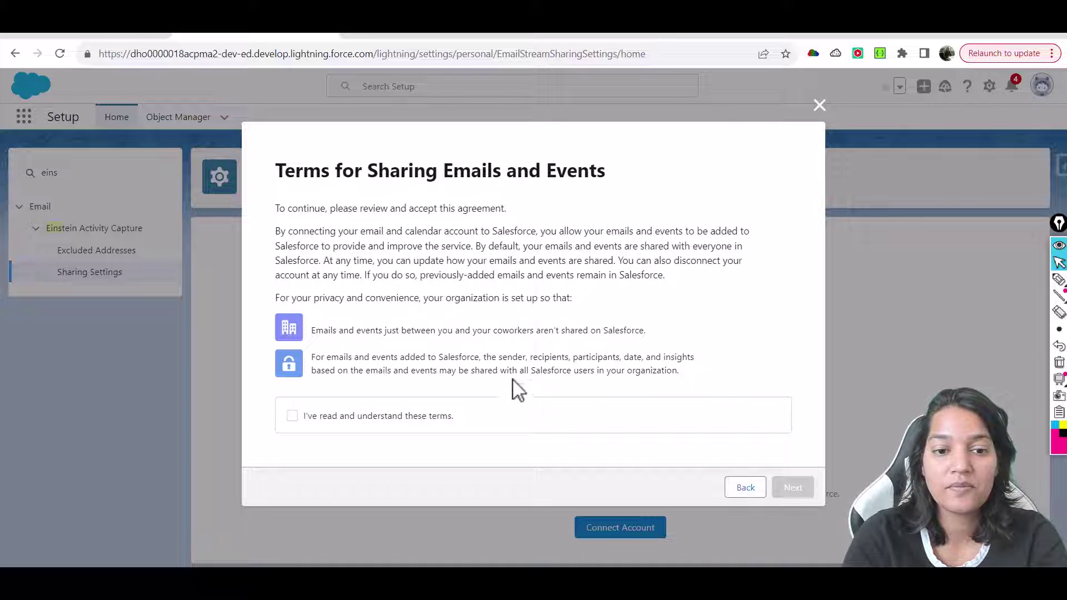
pyautogui.click(341, 416)
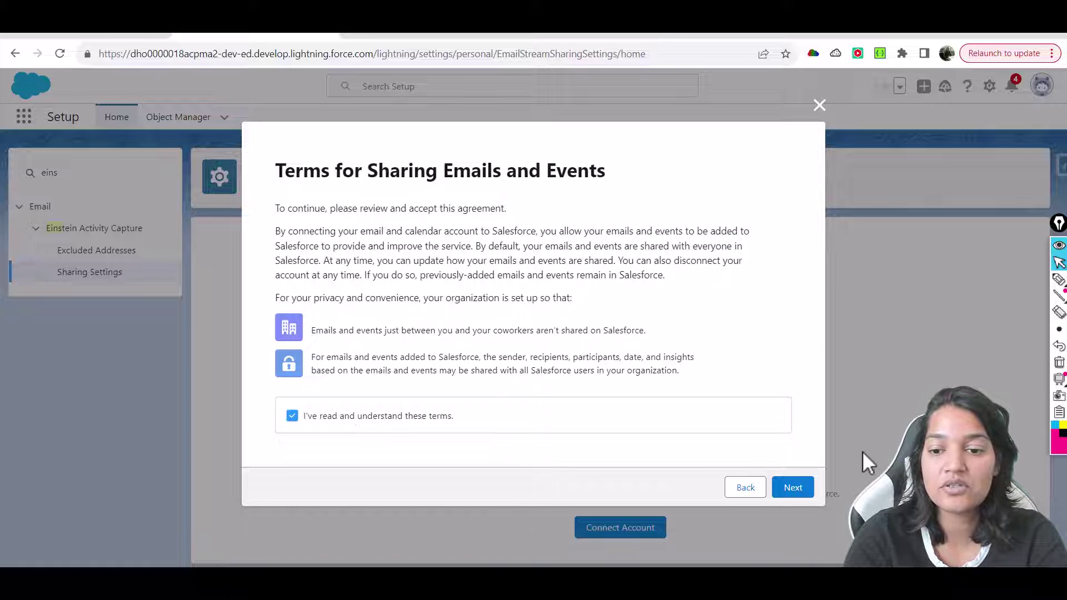
pyautogui.click(793, 489)
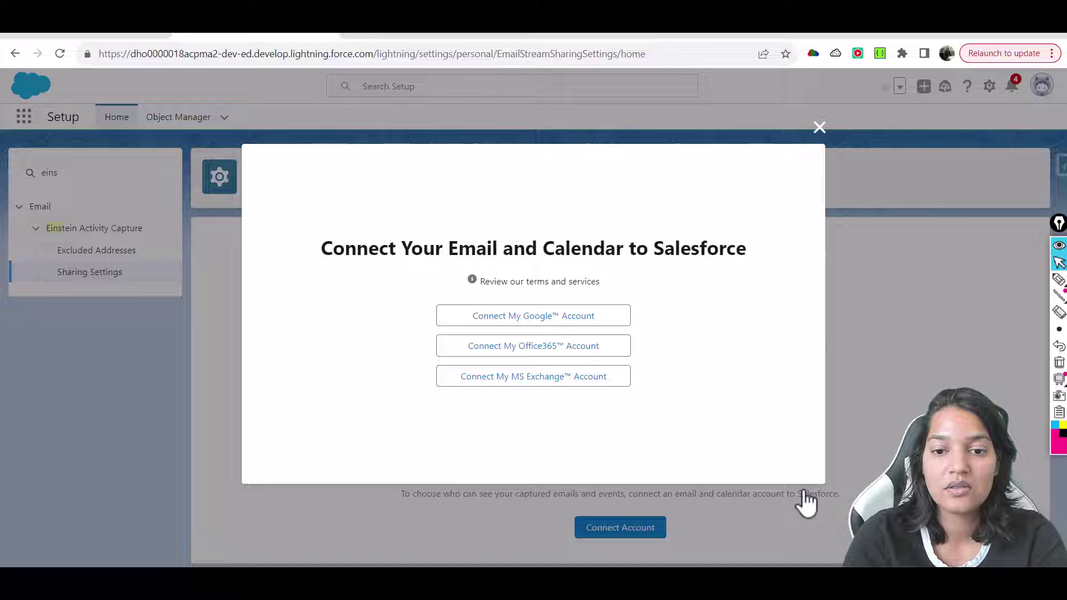
pyautogui.click(547, 318)
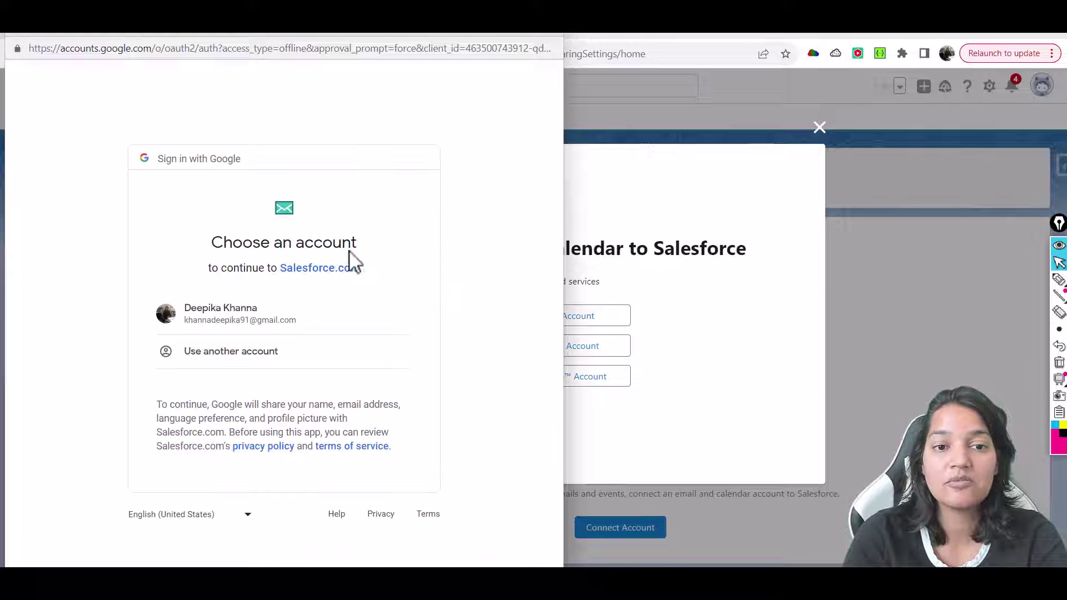
# - Pick the Google account and allow Salesforce.com access to Gmail, Drive, contacts and calendar
pyautogui.click(218, 328)
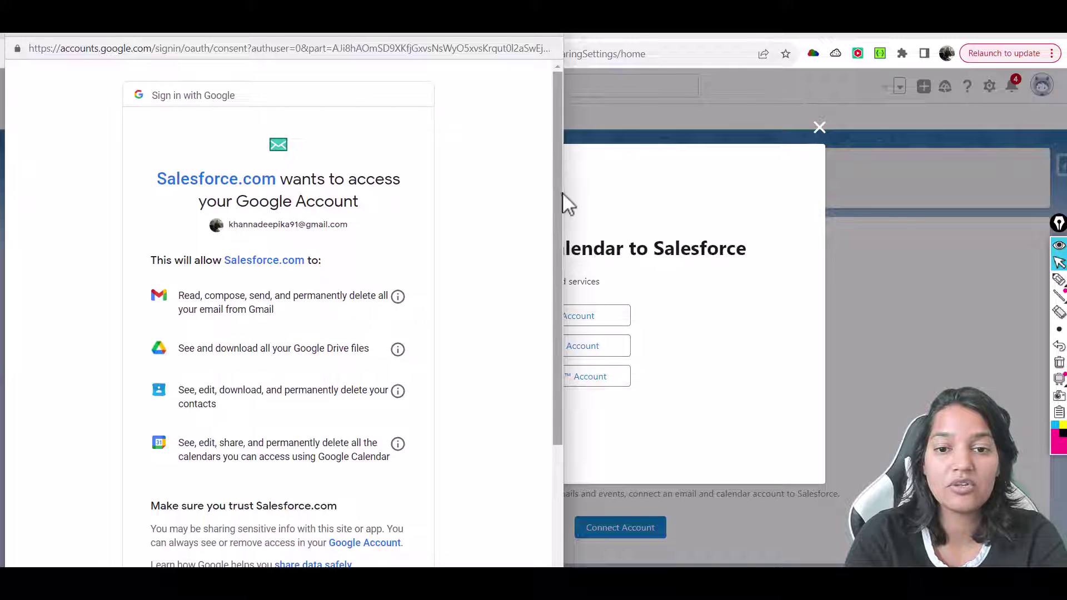
pyautogui.scroll(-3, 560, 205)
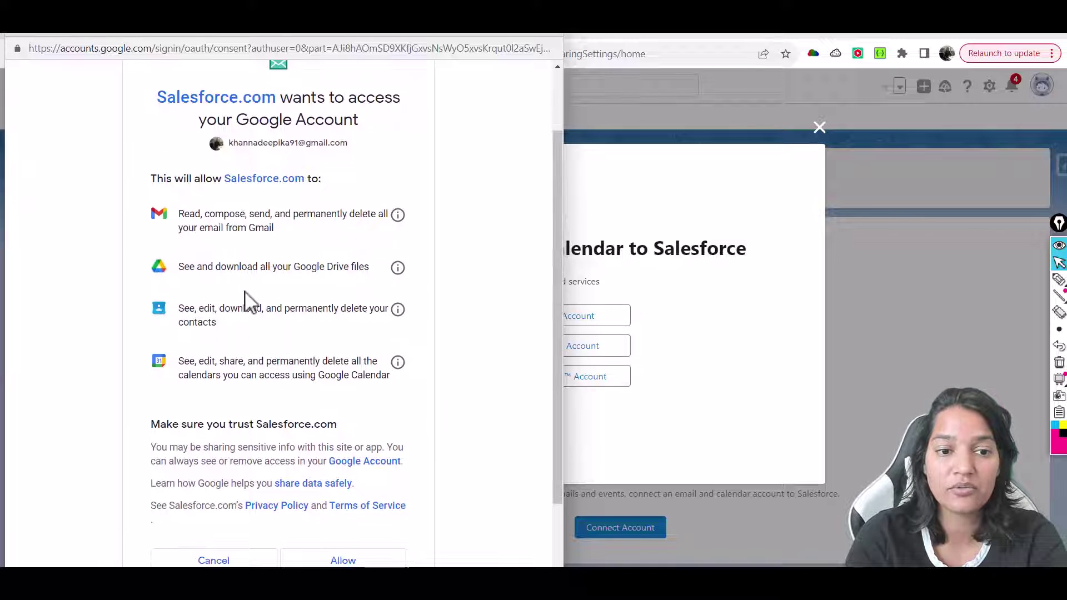
pyautogui.moveTo(558, 281); pyautogui.dragTo(555, 348)
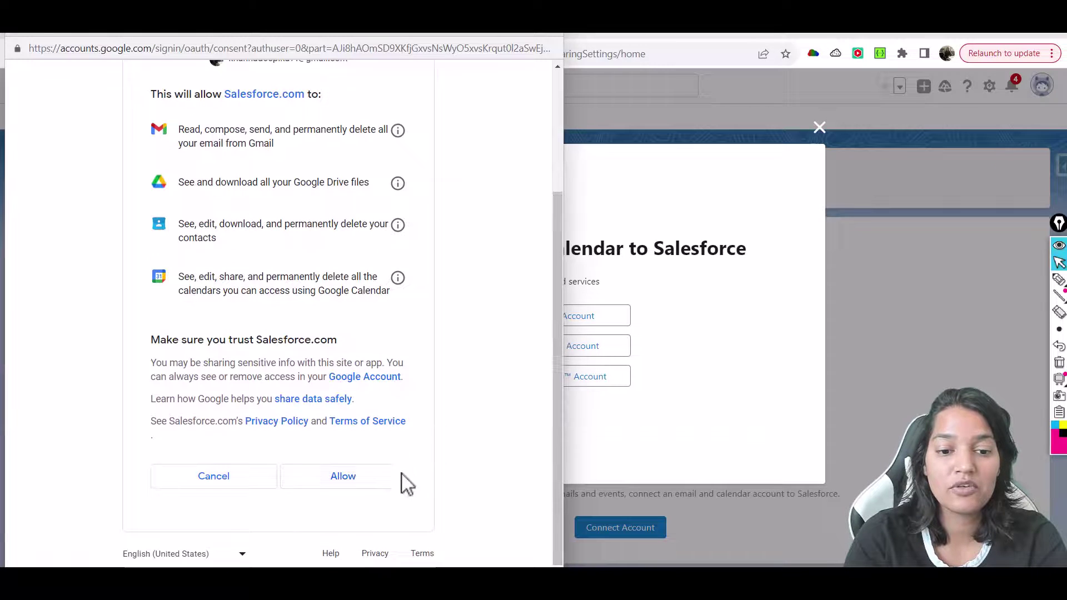
pyautogui.click(370, 477)
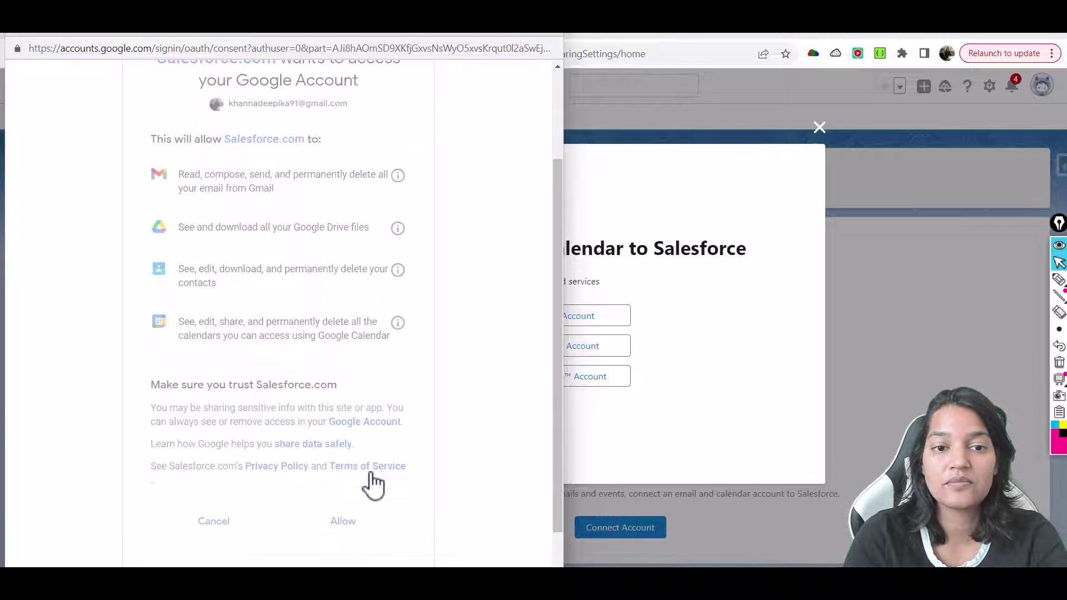